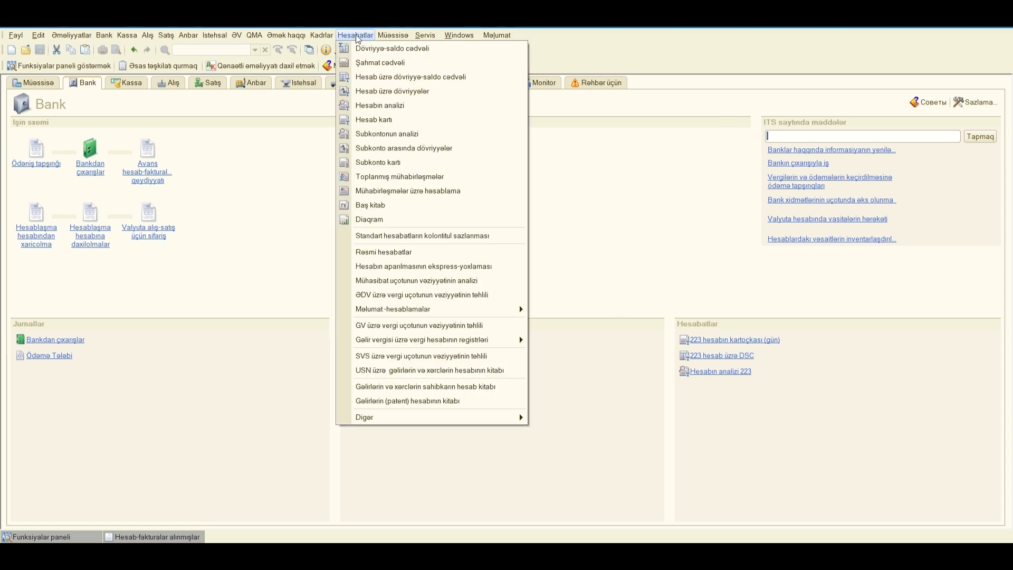
Step: Generate the 2025 trial balance for Cashflow Guides LLC and review the rows of cash and bank accounts 221.01–223.01 and payables account 531
click(359, 49)
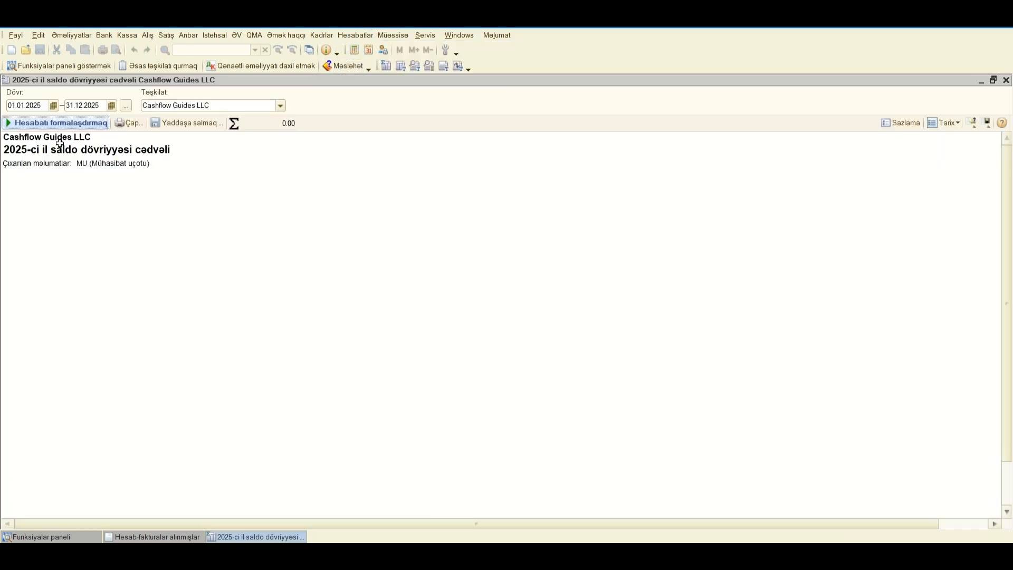
click(70, 124)
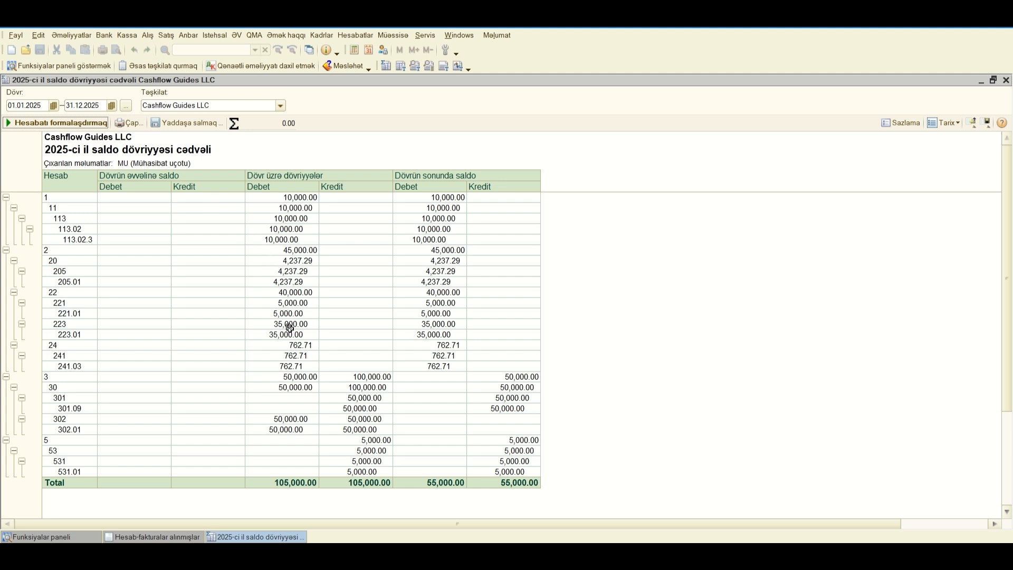
drag(49, 313, 483, 330)
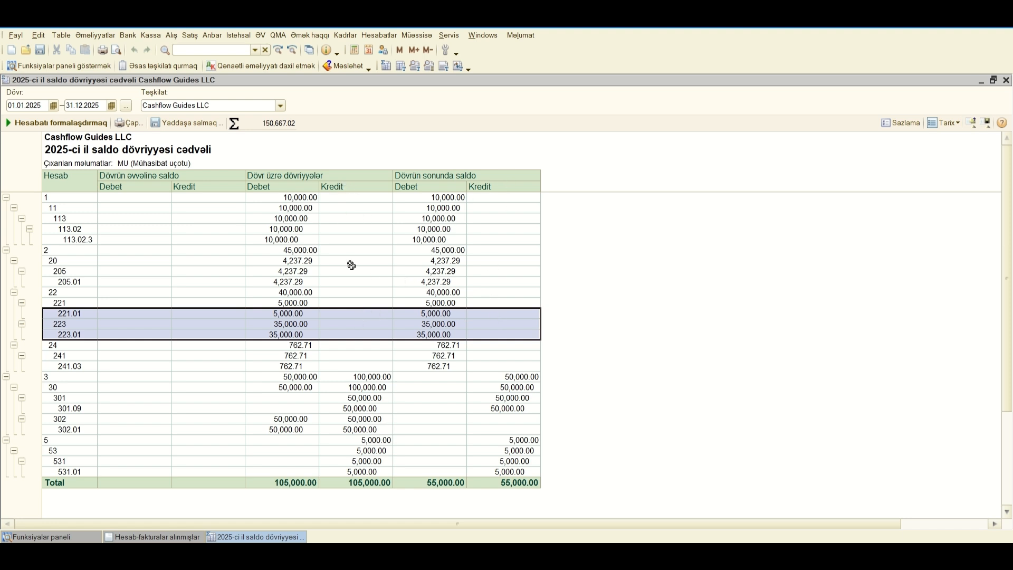
click(95, 463)
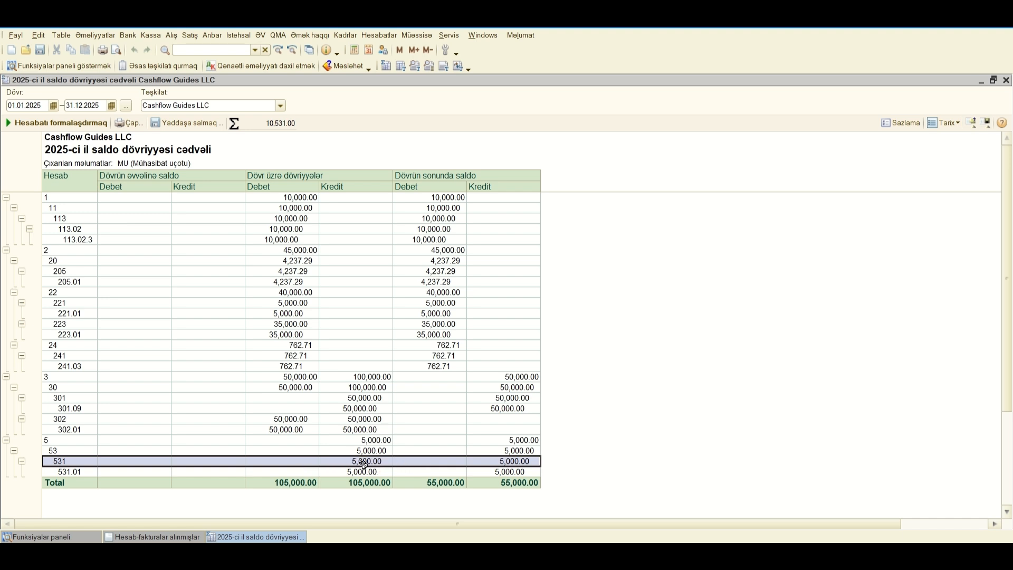
click(377, 461)
Step: Create a Hesablaşma hesabından xaricolma document based on the Samsung MMC goods receipt dated 1/10/2025
click(135, 538)
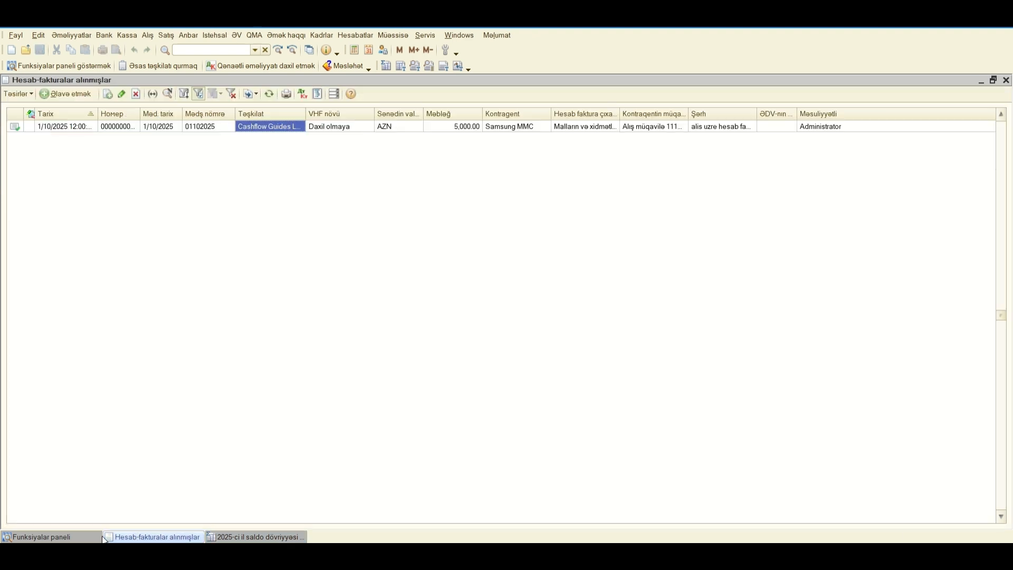
click(69, 532)
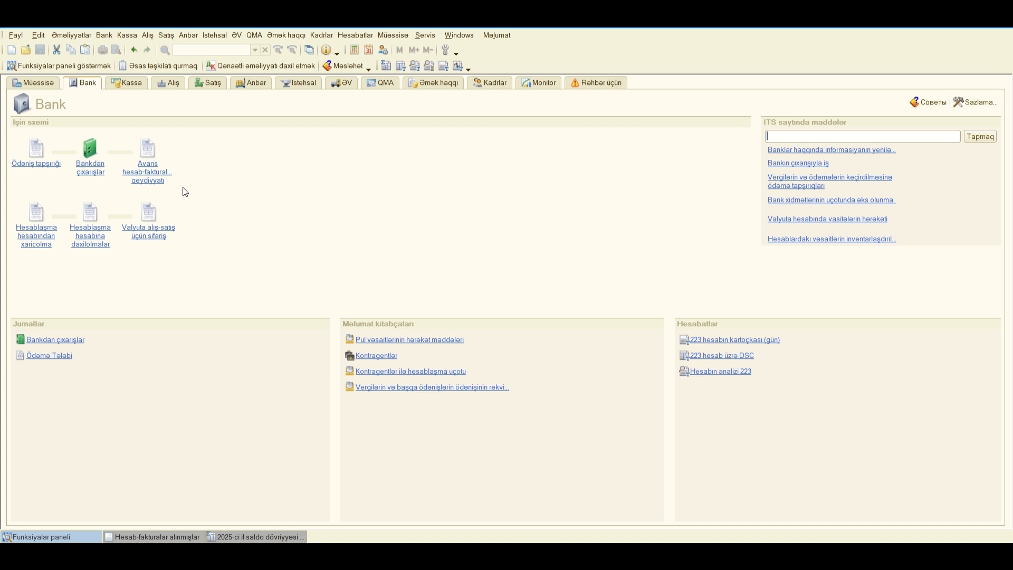
click(174, 84)
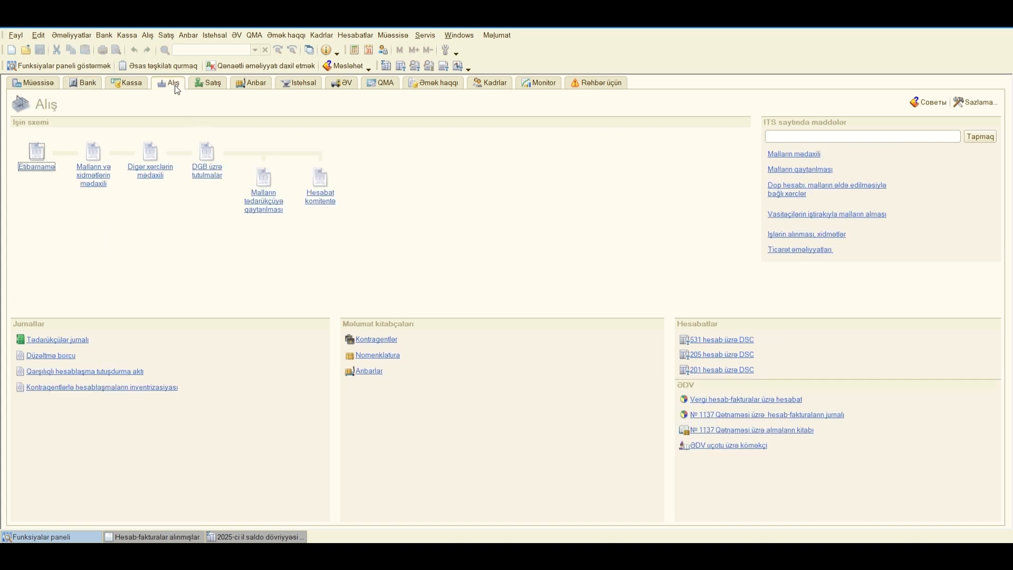
click(91, 179)
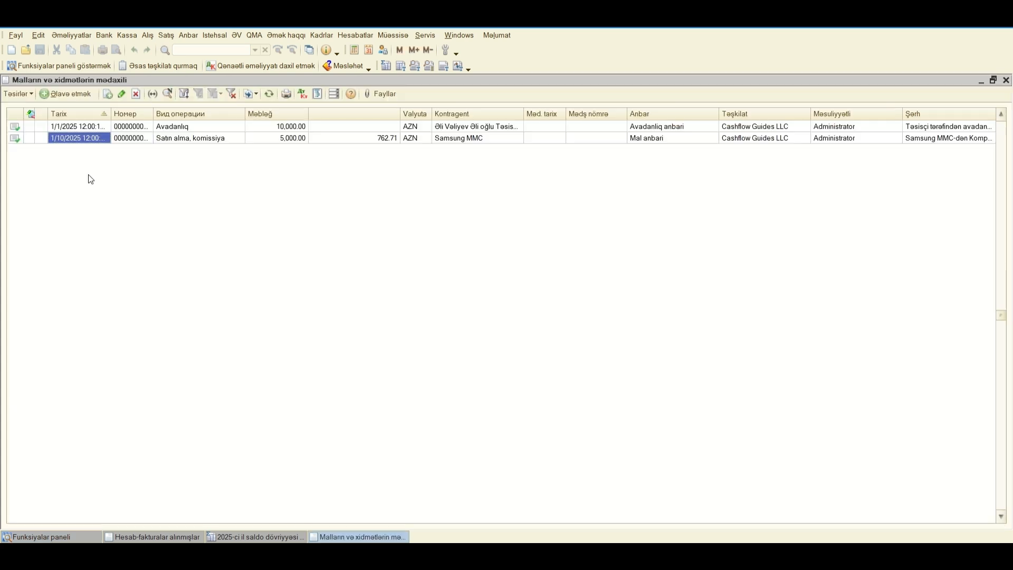
click(184, 137)
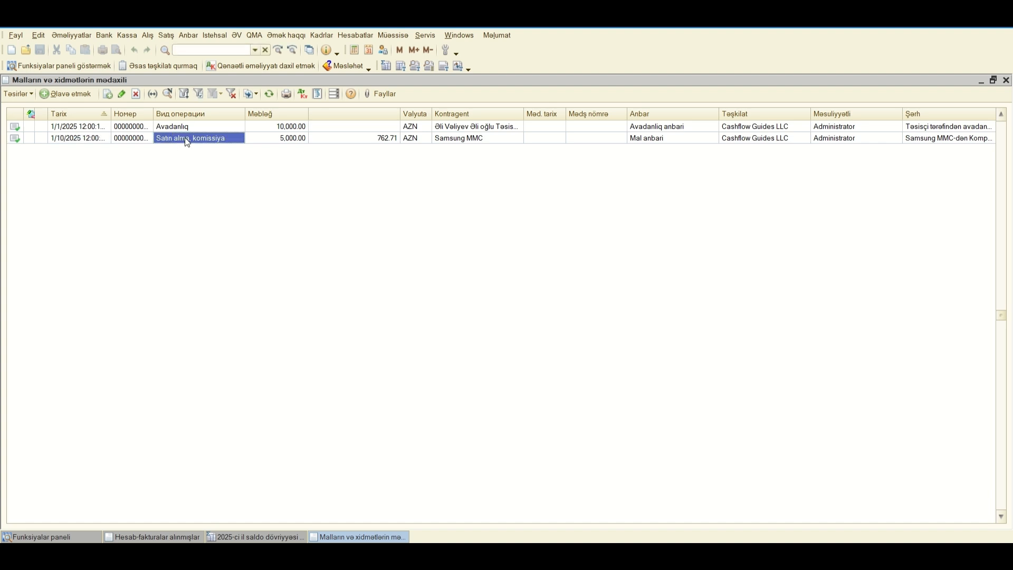
click(78, 140)
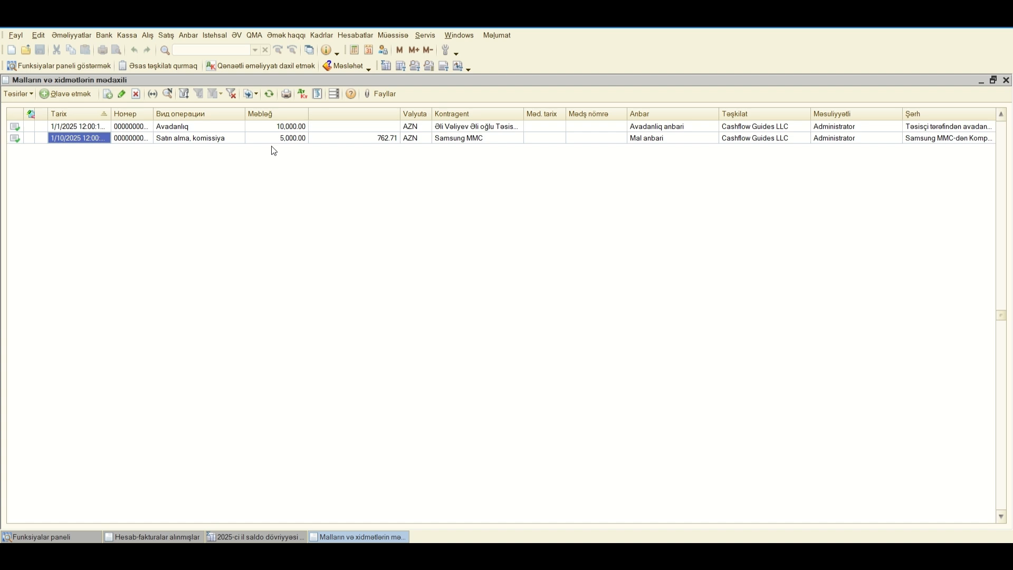
right_click(83, 138)
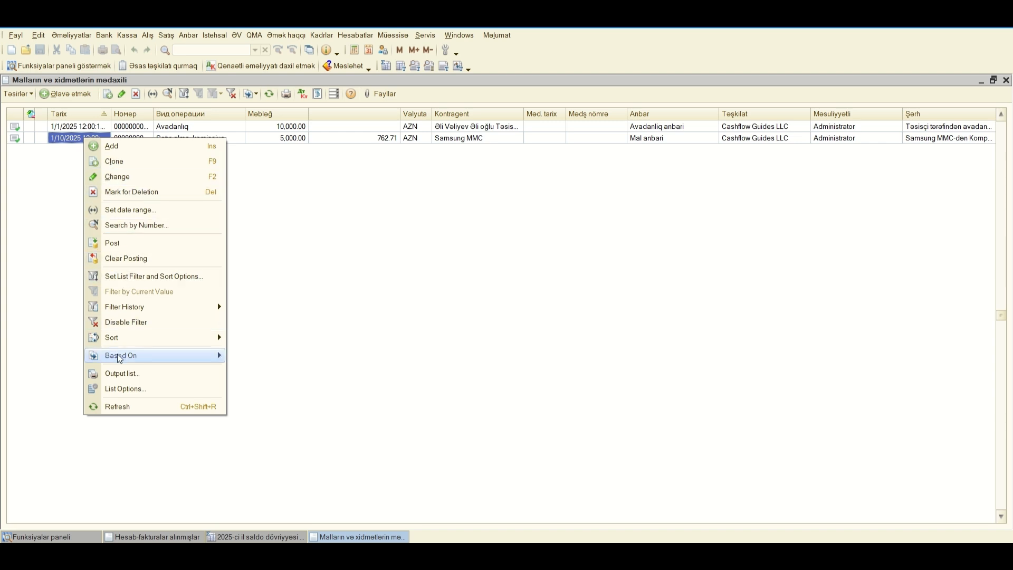
mouse_move(118, 358)
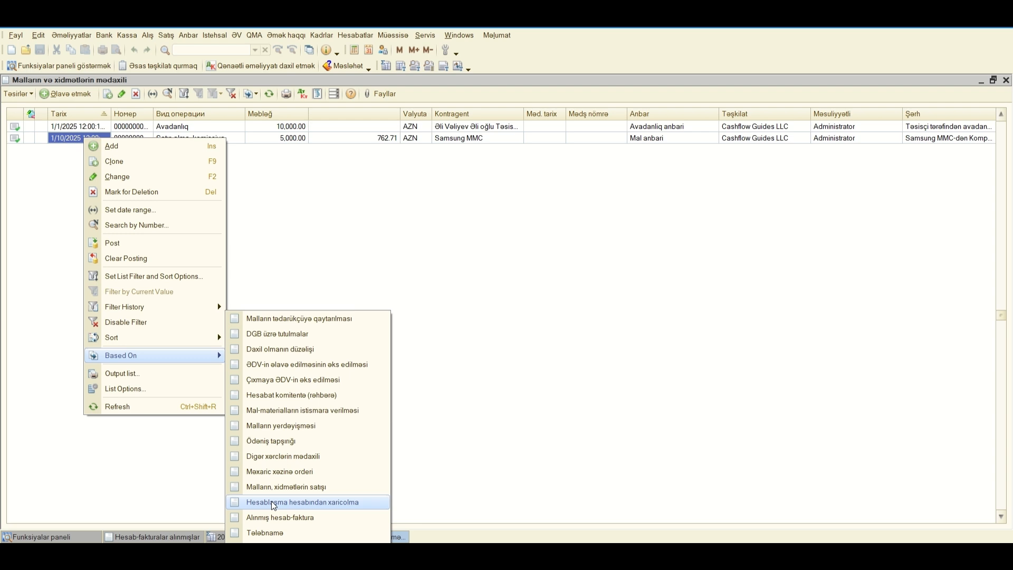
click(323, 505)
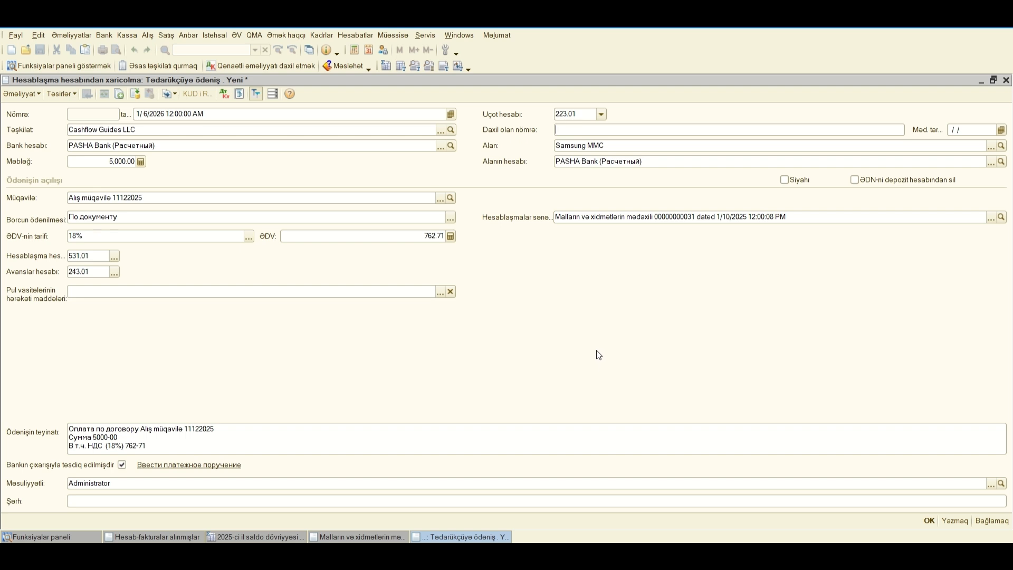
Step: Check the date and number of the received Samsung MMC invoice against the draft payment's date and incoming document fields
click(182, 113)
click(153, 537)
click(64, 131)
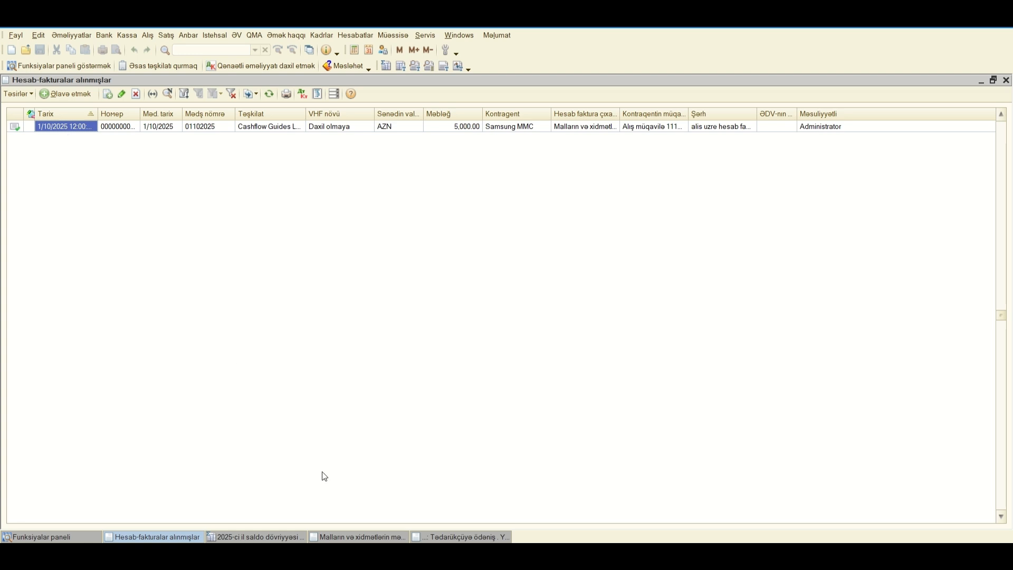
click(442, 536)
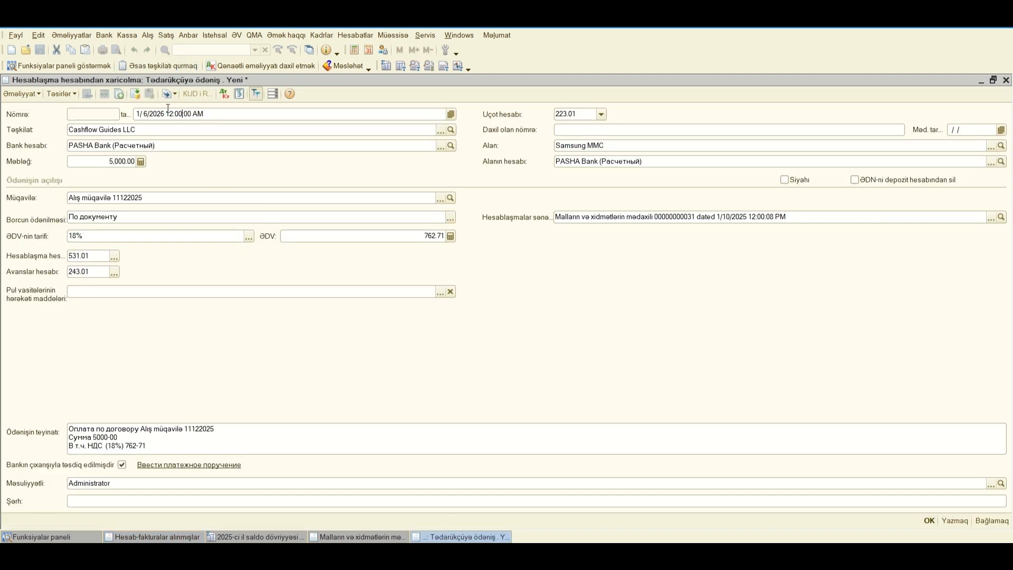
click(952, 129)
click(701, 127)
Step: Look through the cash-flow items in the Cashflow Guidess LLC folder and close the list without choosing one
click(442, 292)
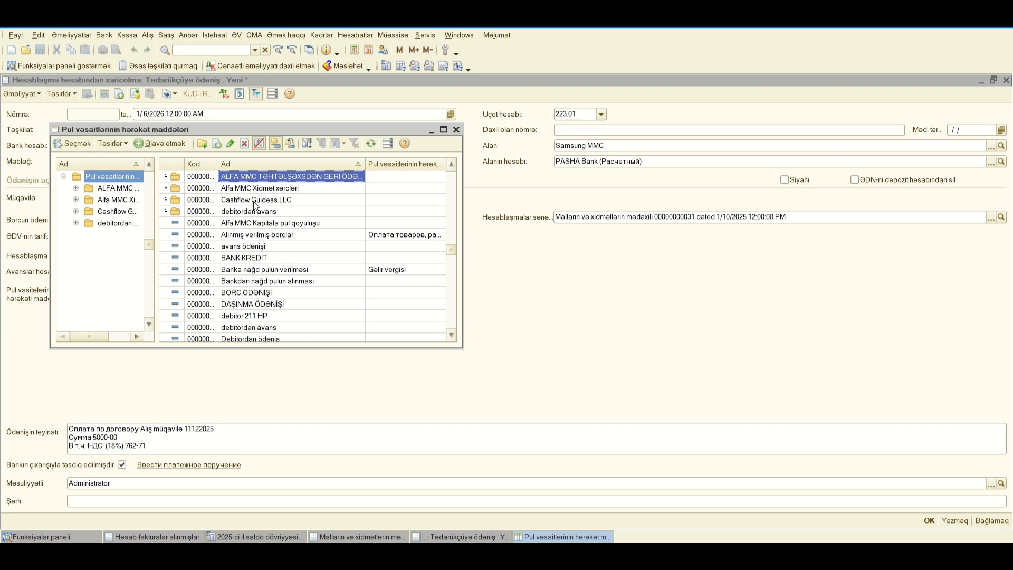
double_click(254, 200)
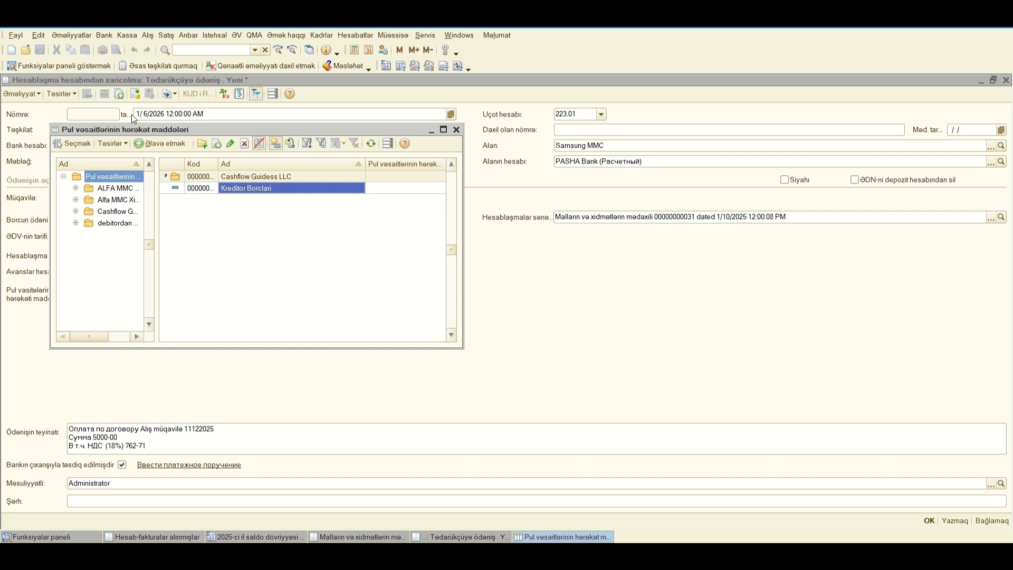
click(455, 131)
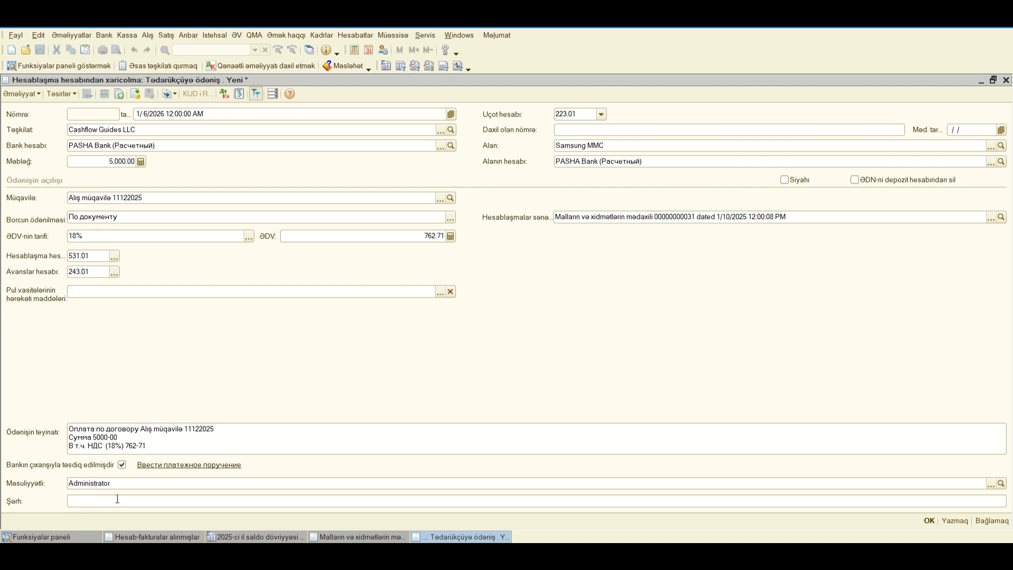
Step: Examine the draft payment's purpose, comment, VAT deposit account option, VAT amount and available VAT rates
click(156, 445)
click(94, 505)
click(855, 180)
double_click(427, 236)
click(853, 180)
click(248, 235)
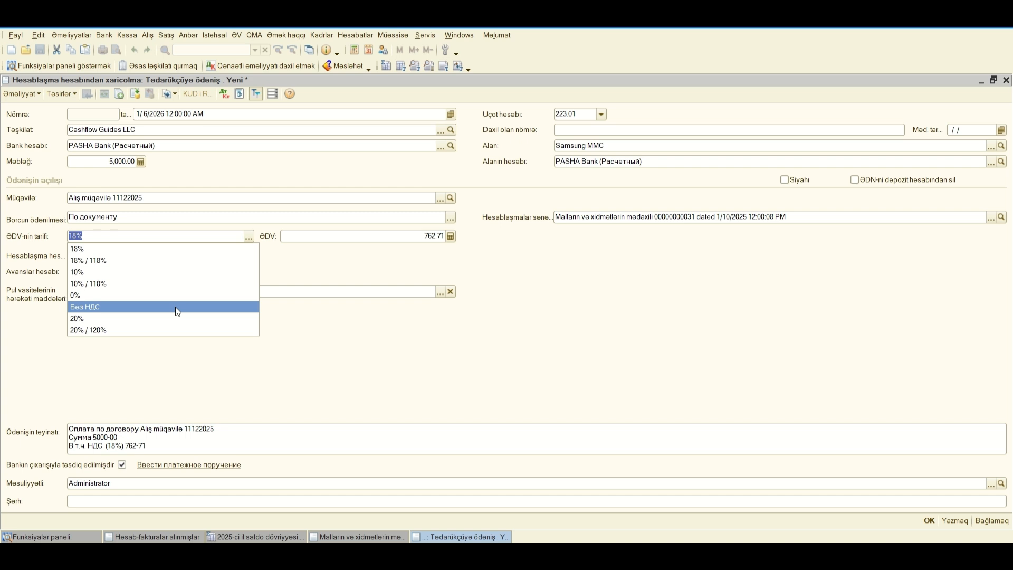
click(501, 297)
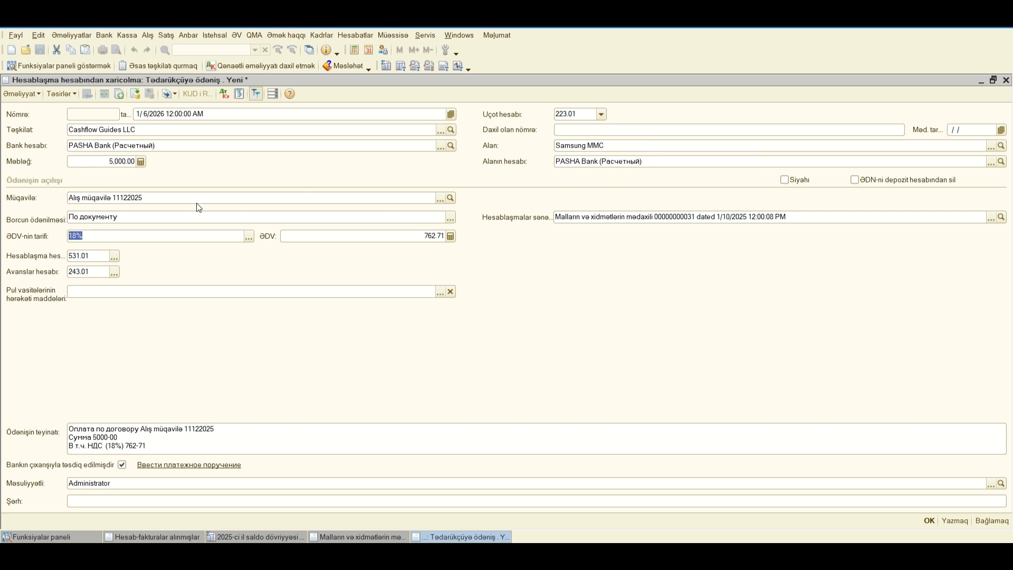
Step: Check the settlement account and incoming document fields, and close the draft supplier payment without saving it
click(86, 255)
click(970, 130)
click(557, 133)
click(1005, 80)
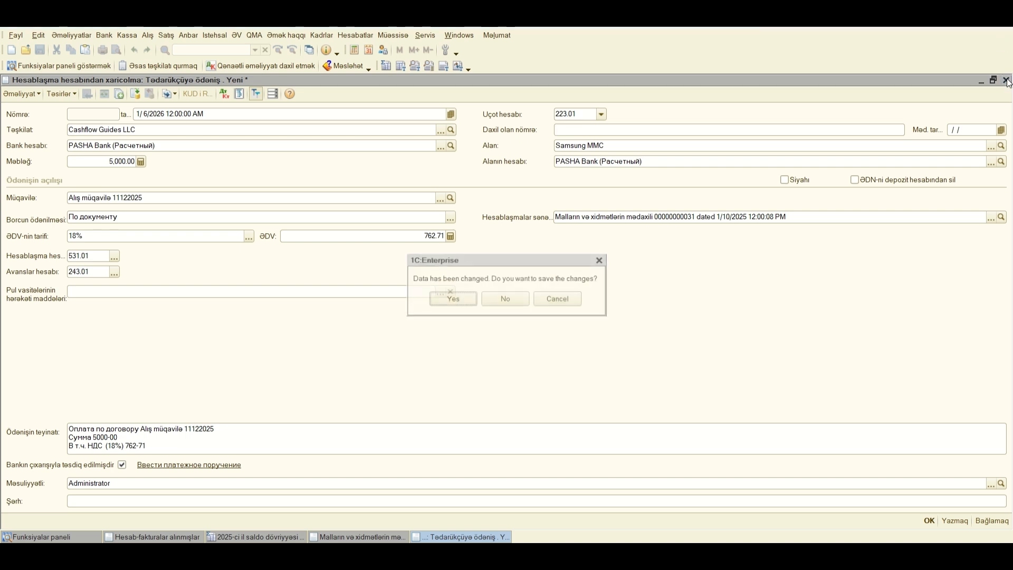
click(518, 298)
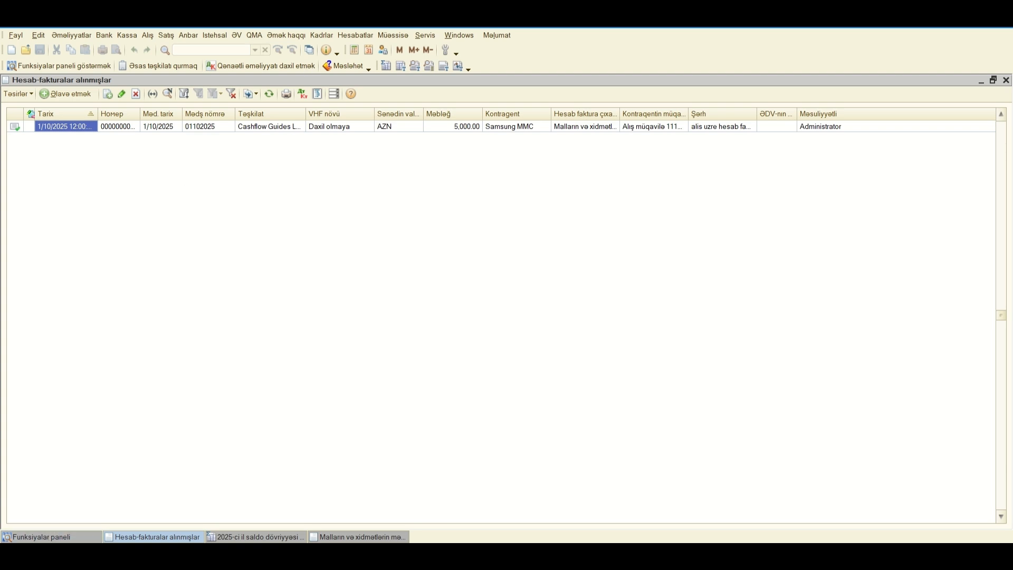
Step: Look at the operation types offered for a new Məxaric xəzinə orderi in the Kassa section, and close the list without creating one
click(53, 536)
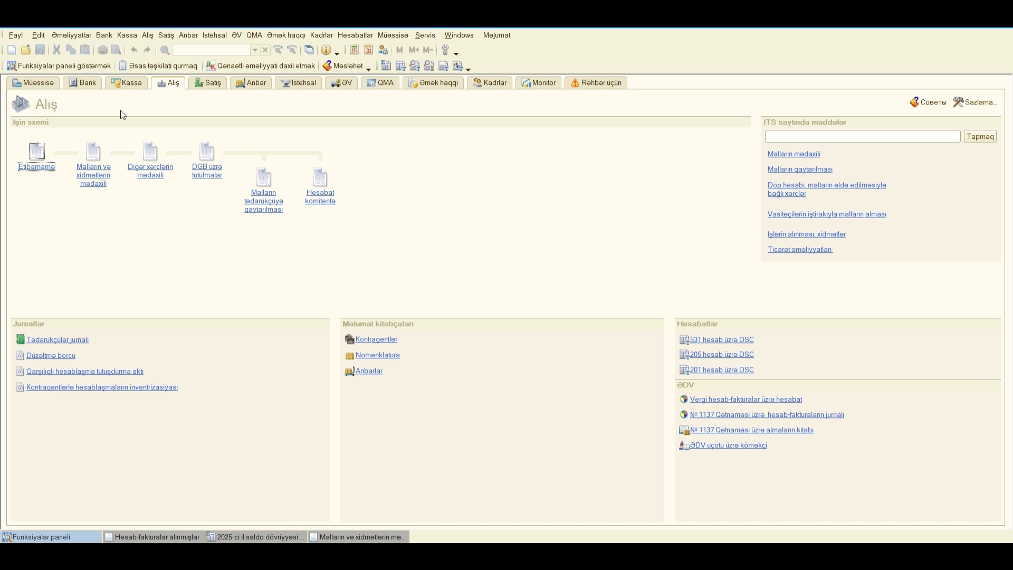
click(126, 84)
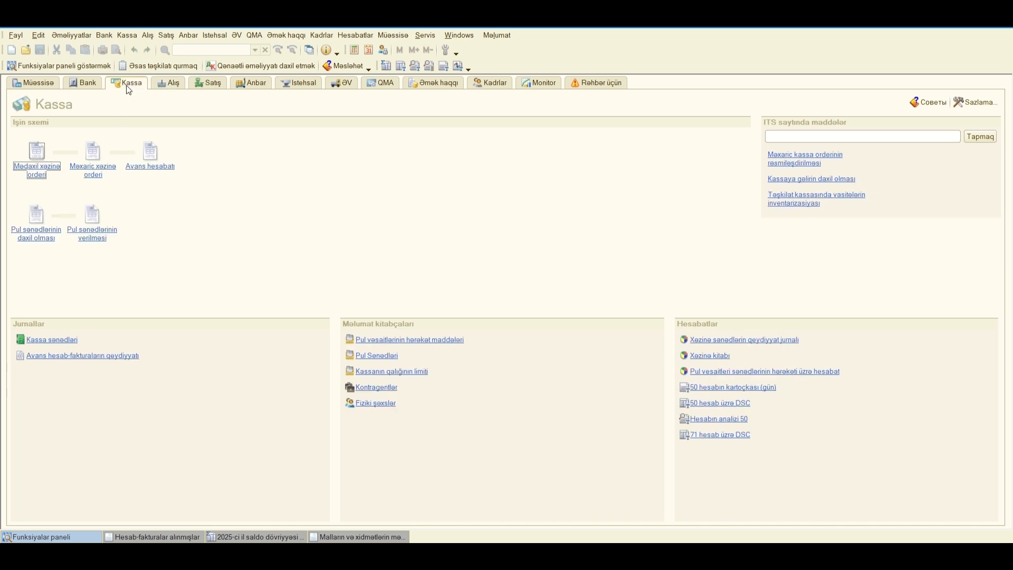
click(93, 166)
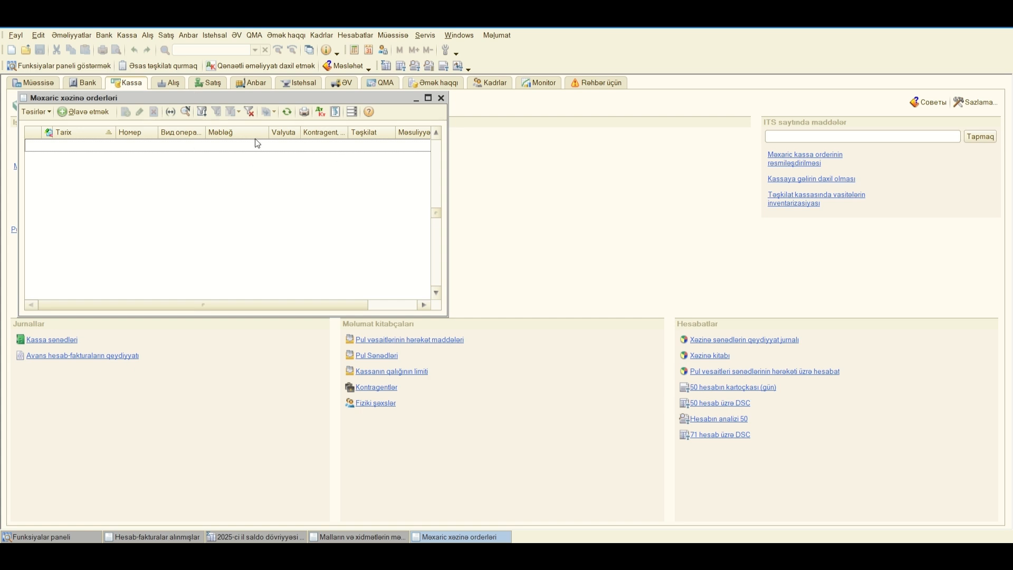
click(91, 112)
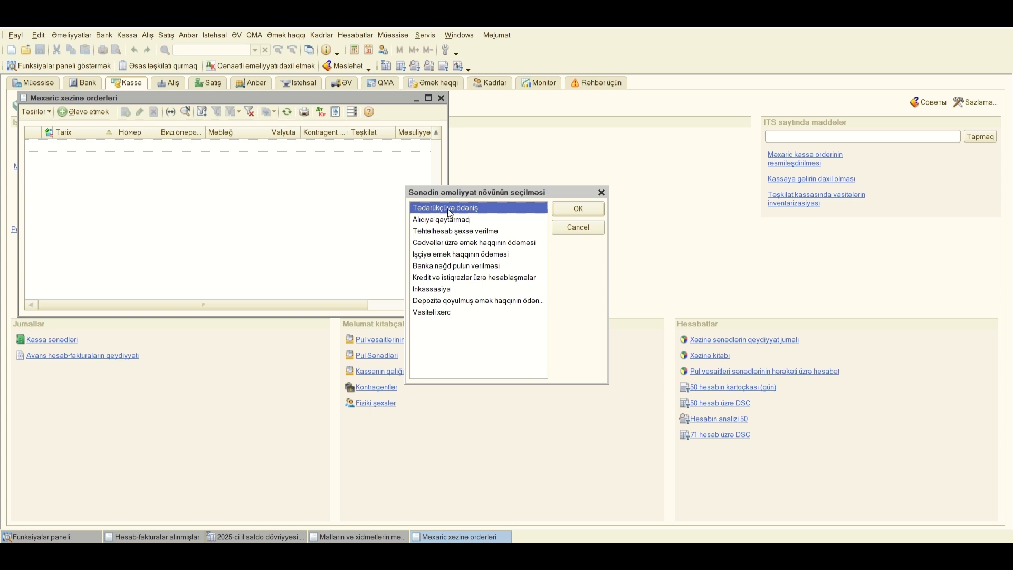
click(601, 193)
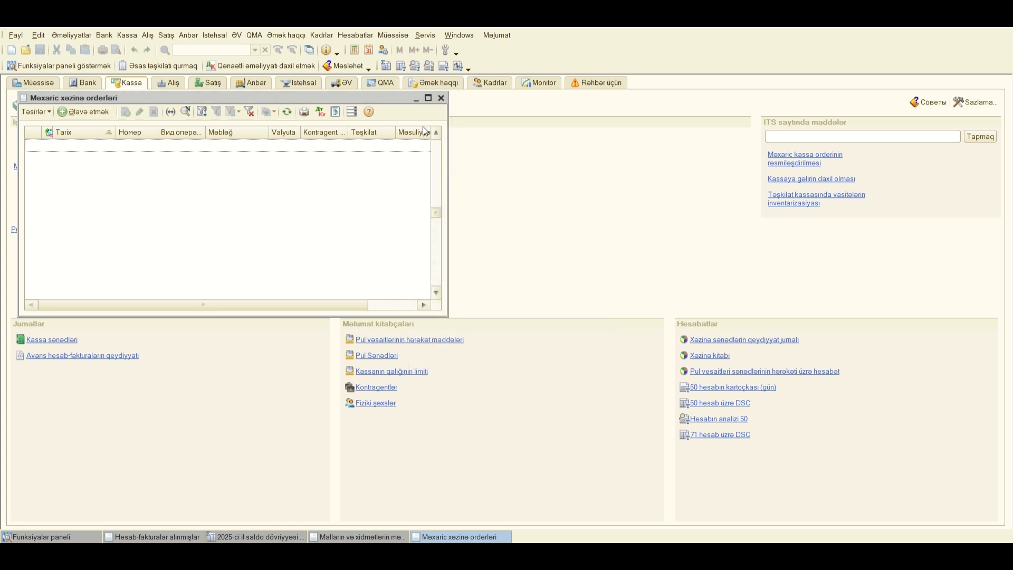
click(441, 98)
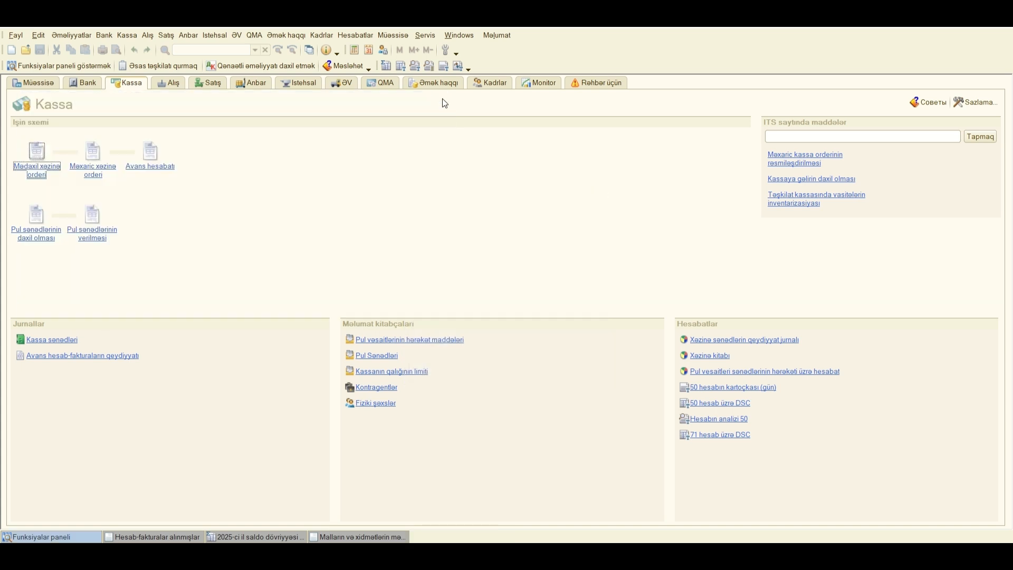
Step: Add a new bank account outflow document with the operation type Tədarükçüyə ödəniş
click(93, 81)
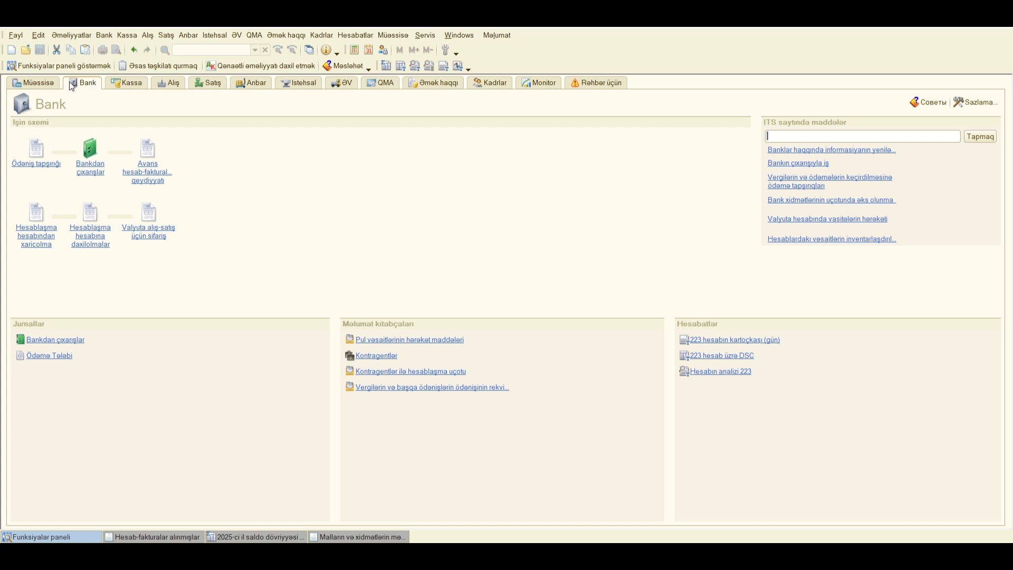
click(42, 236)
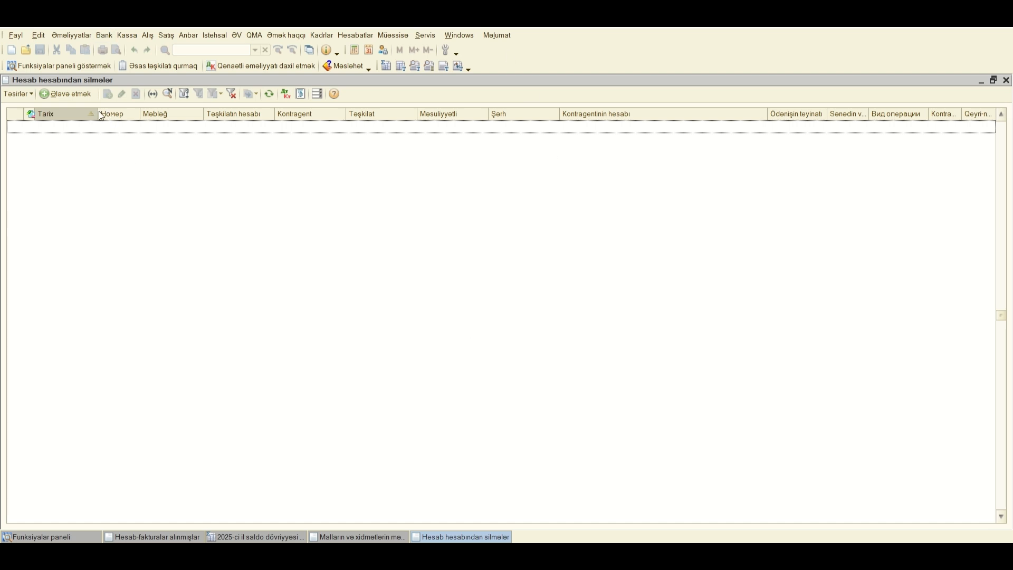
click(75, 96)
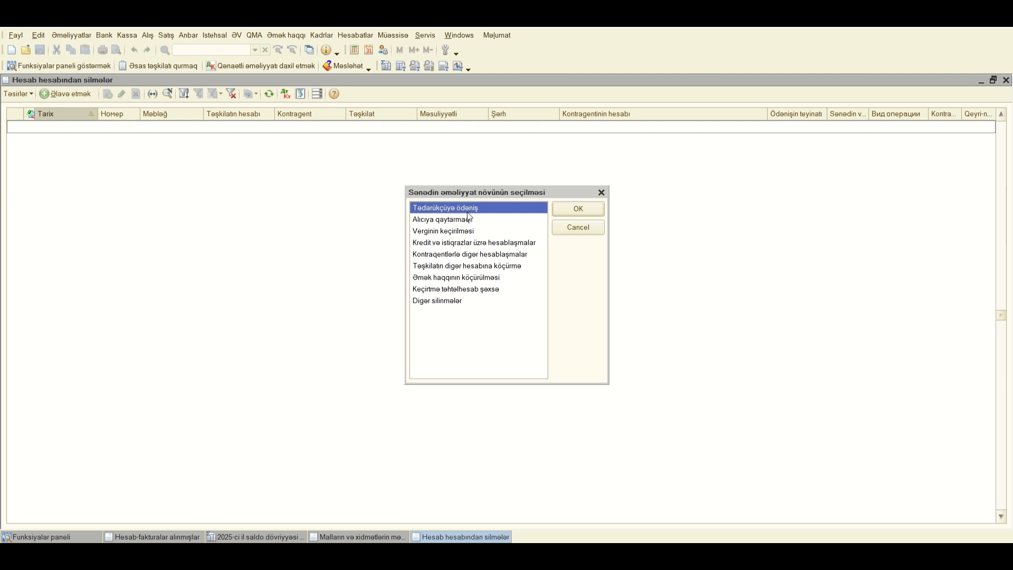
click(579, 208)
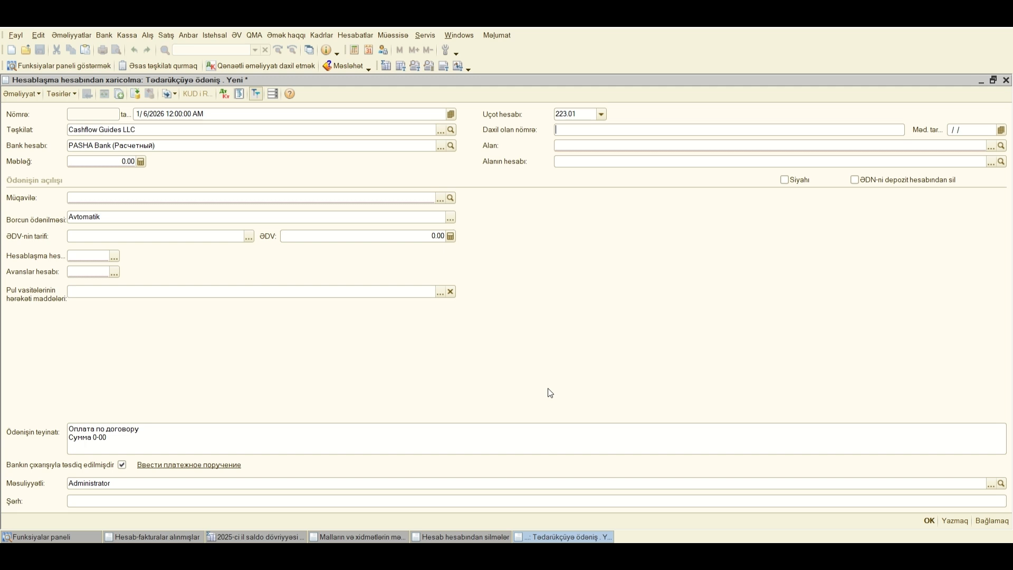
Step: Set the supplier payment's document date to 01/10/2025
click(180, 115)
key(Delete)
text(01/)
text(10/2025)
Step: Enter 01102025 as the incoming document number and 1/10/2025 as its incoming date
click(658, 128)
text(01102025)
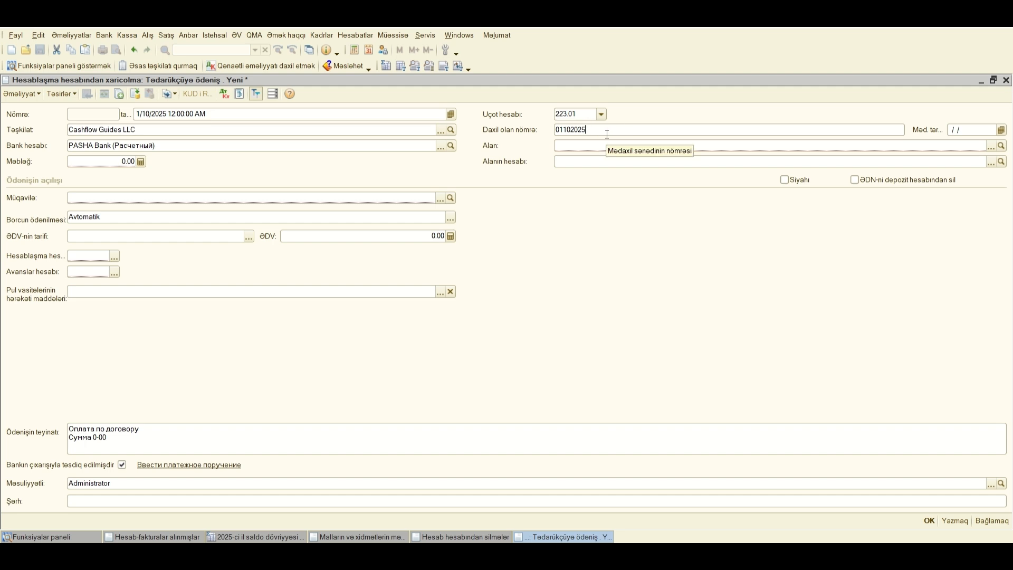
click(954, 131)
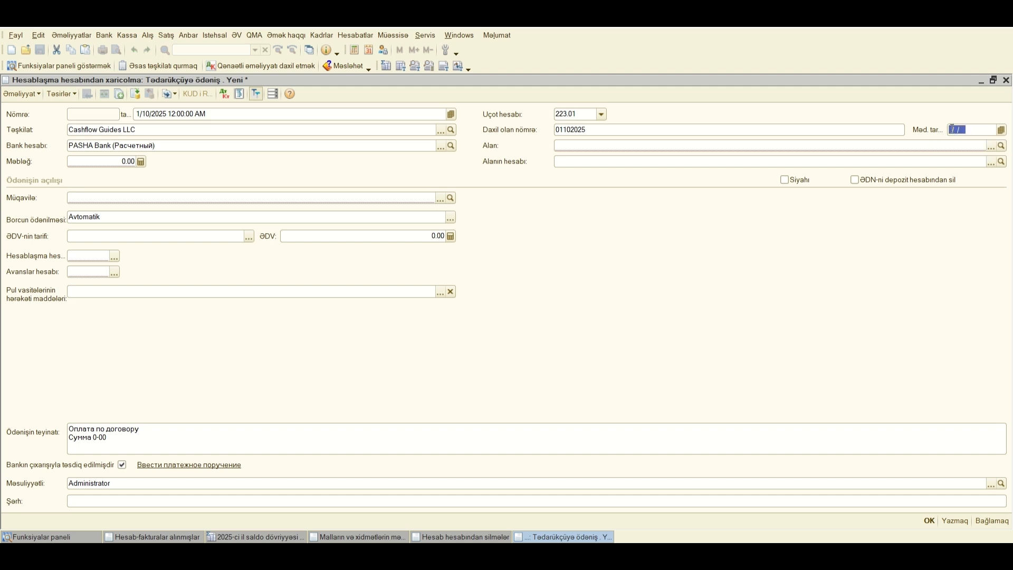
click(951, 130)
text(01102025)
Step: Choose Samsung MMC from the Alış kontragentlər group of Cashflow Guides LLC as the payment's recipient
click(991, 147)
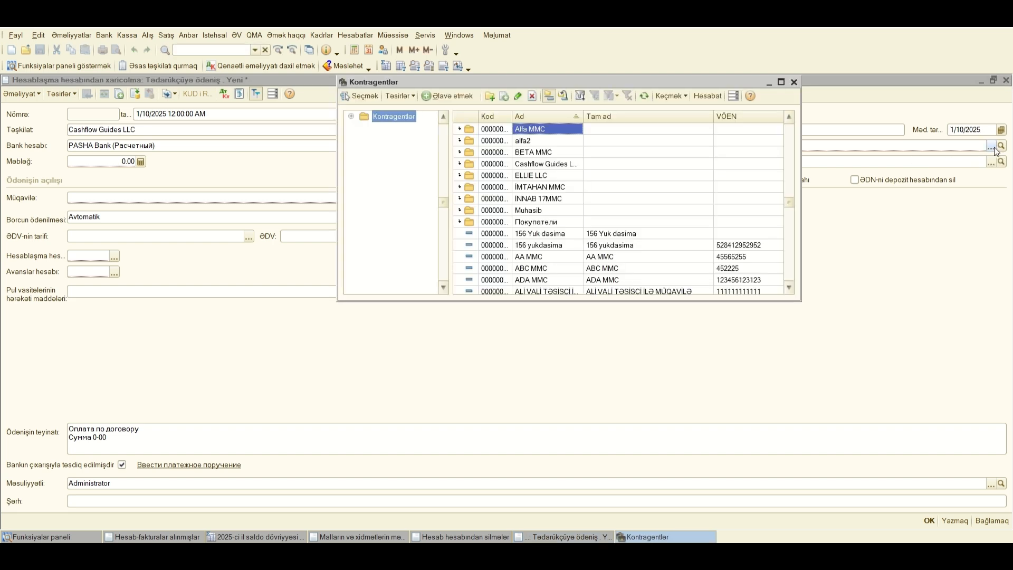
click(544, 163)
double_click(544, 163)
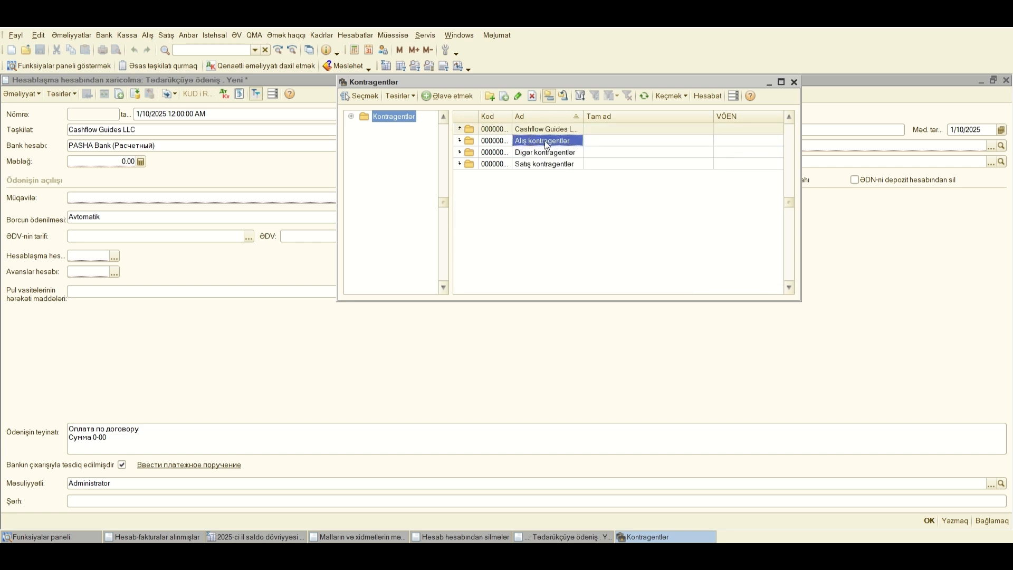
double_click(544, 140)
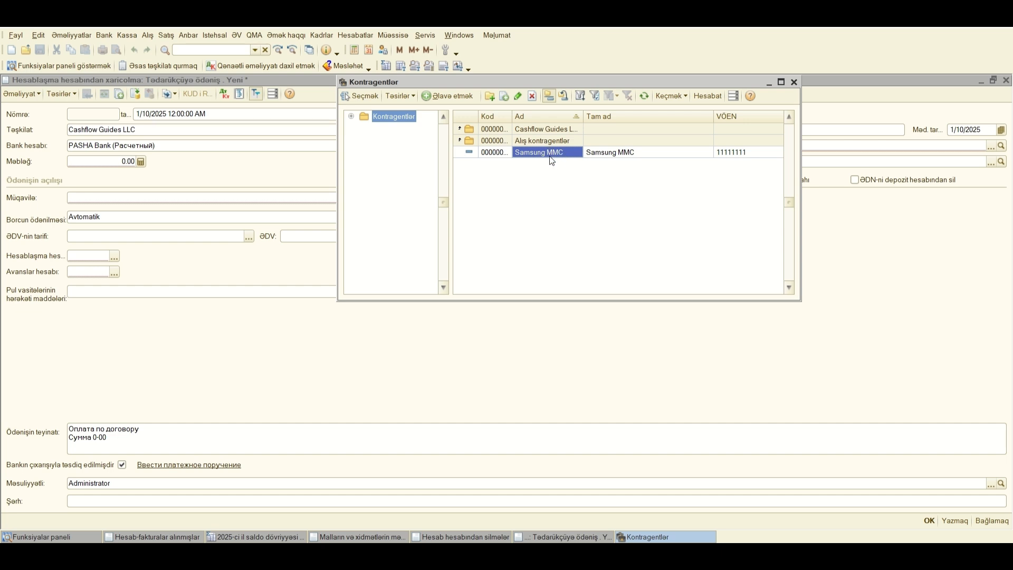
double_click(546, 157)
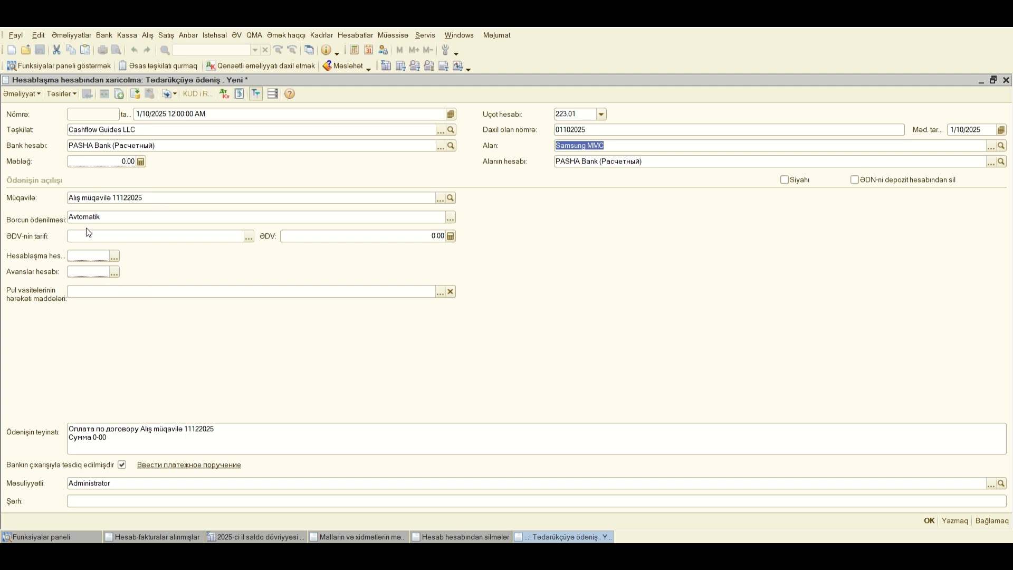
Step: Keep the debt repayment method as Avtomatik and set the VAT rate to 18%
click(451, 220)
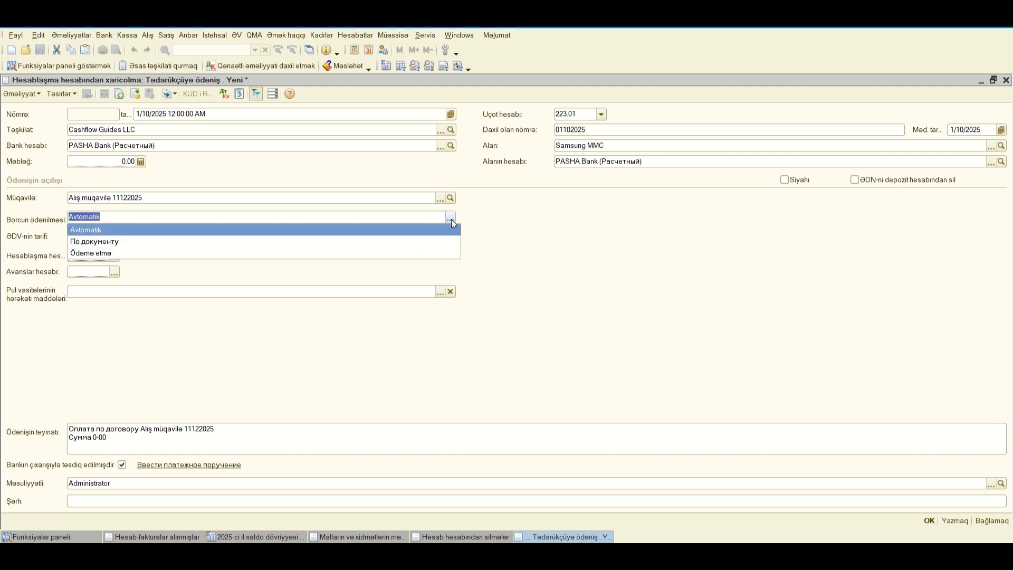
click(512, 235)
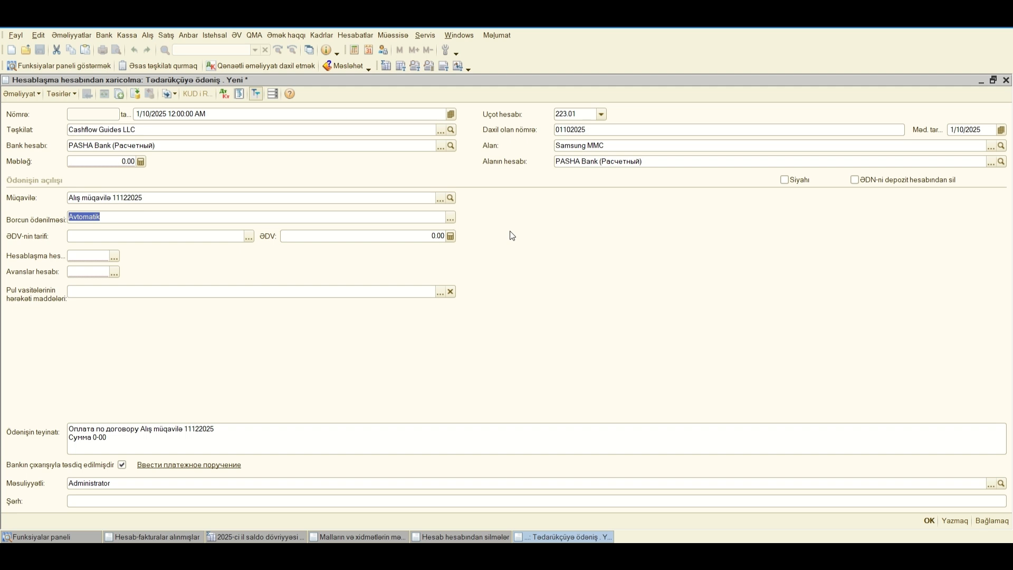
click(246, 237)
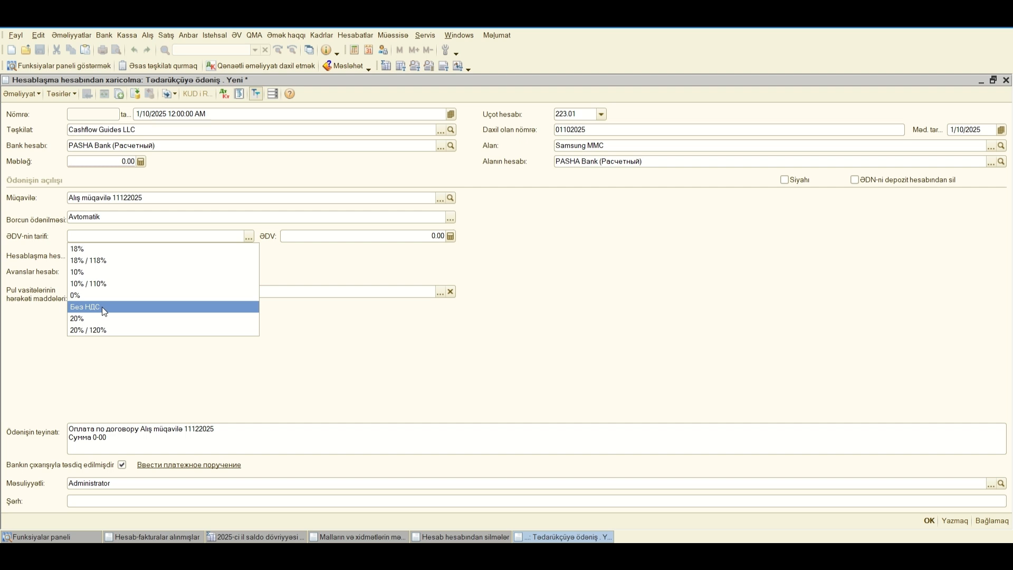
click(112, 248)
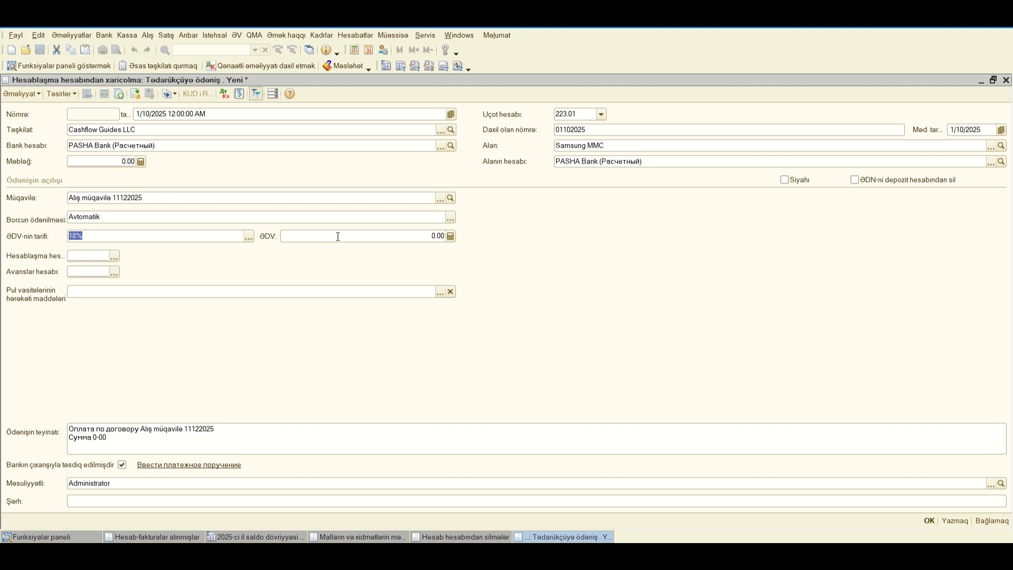
Step: Enter 5,000.00 as the payment amount and enable the option ƏDN-ni depozit hesabından sil
click(121, 161)
text(5000)
click(228, 235)
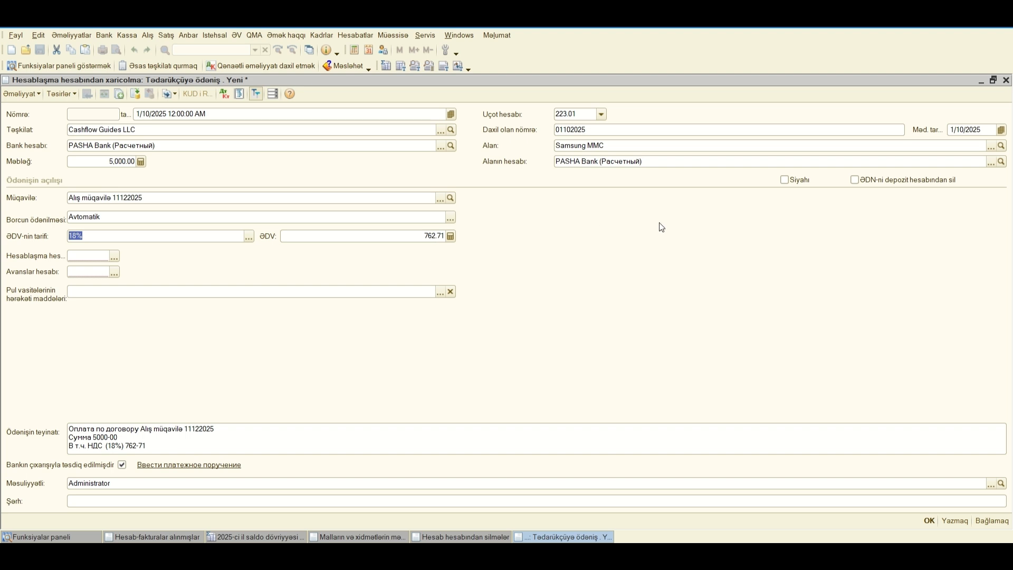
click(854, 182)
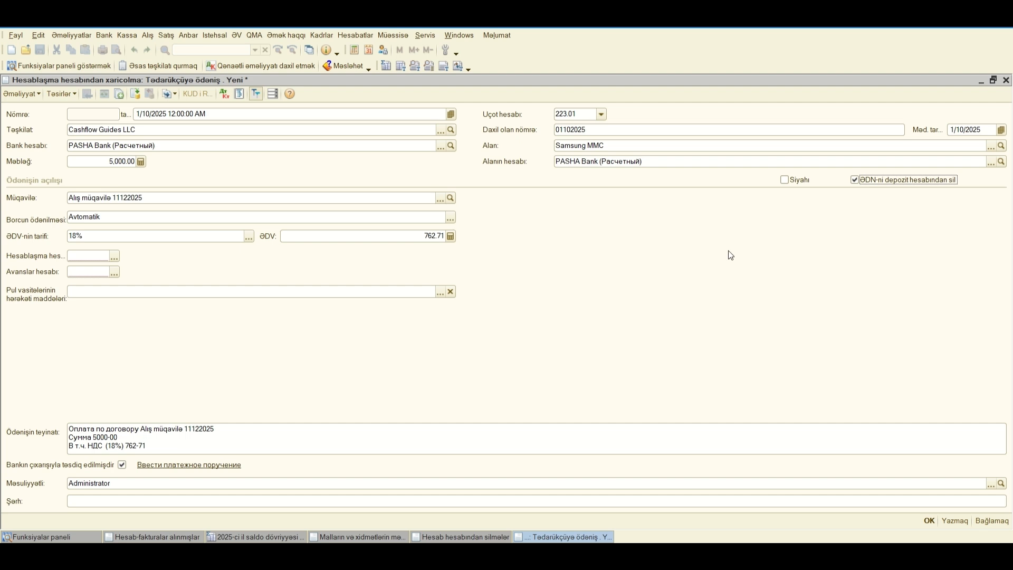
click(434, 236)
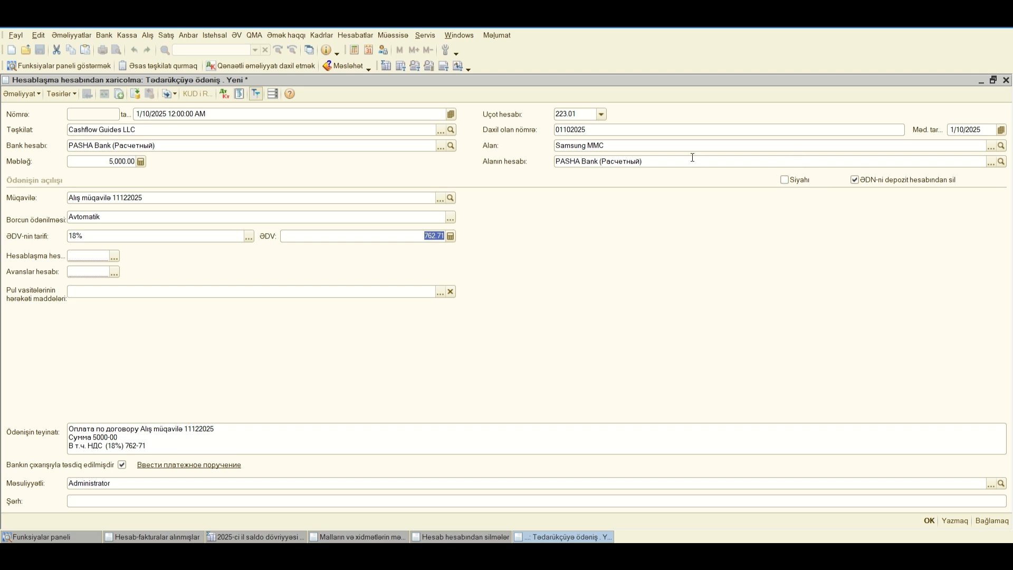
Step: Select 223.01 (Hesablaşma hesabları) as the payment's ledger account
click(567, 114)
click(601, 115)
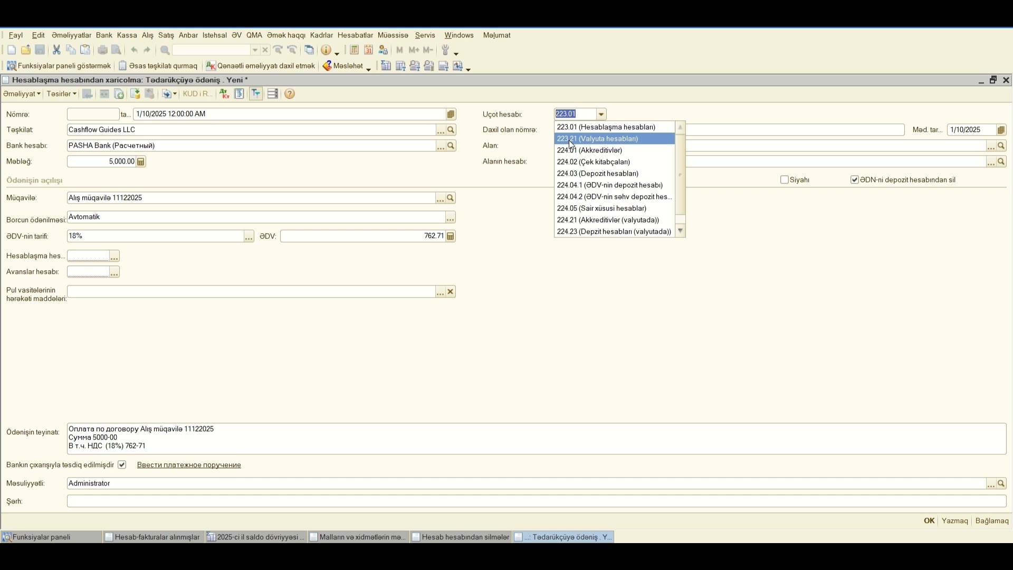
click(594, 125)
key(Tab)
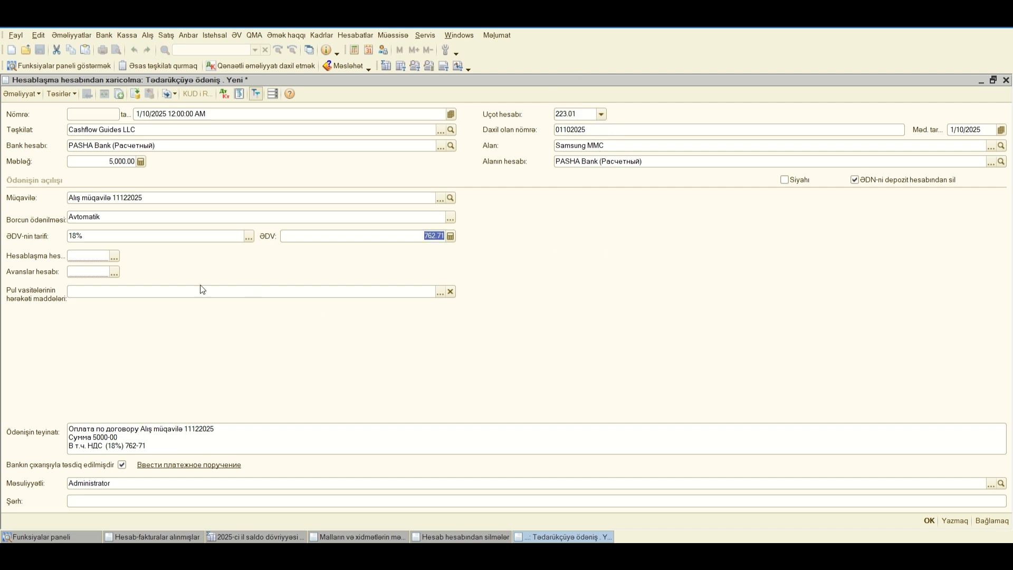
Step: Set the settlement account to 531.01 and the advances account to 243.01
click(84, 256)
text(531)
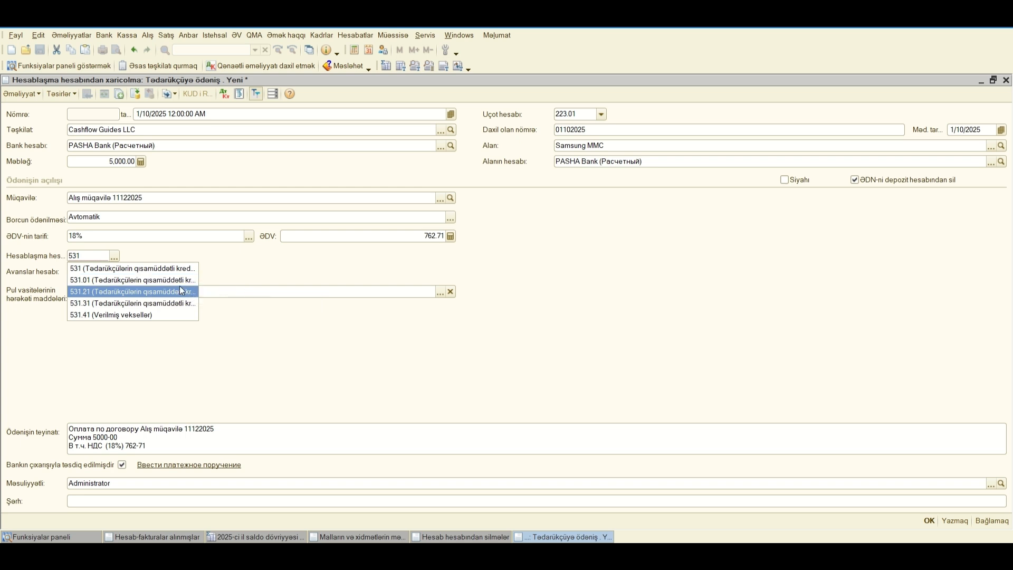
click(143, 280)
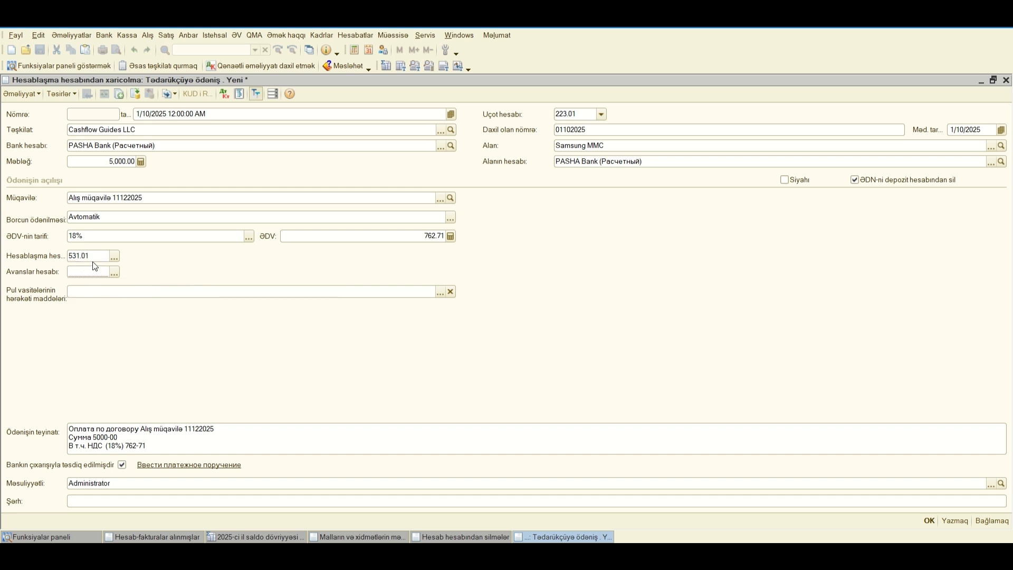
text(243)
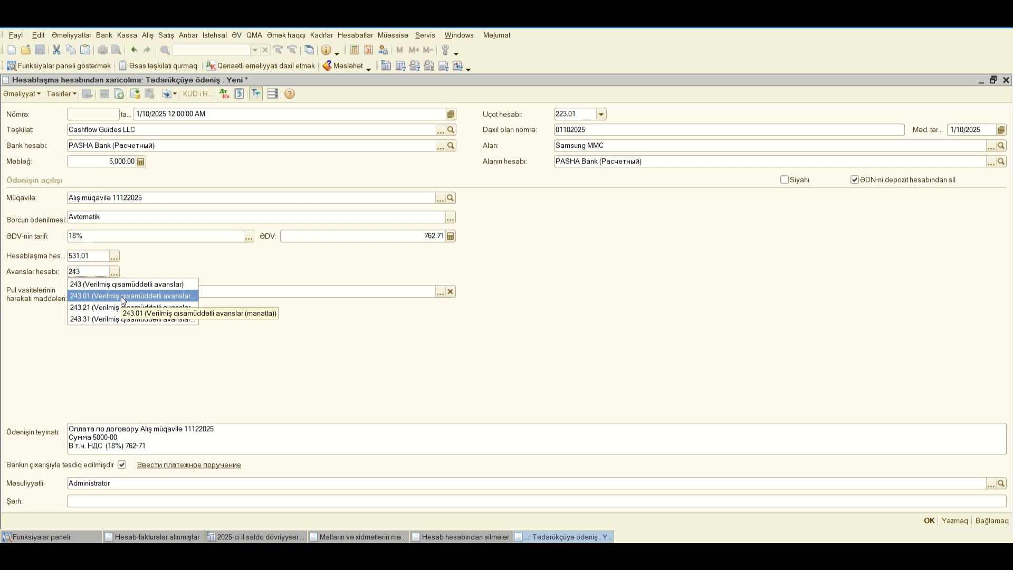
click(121, 296)
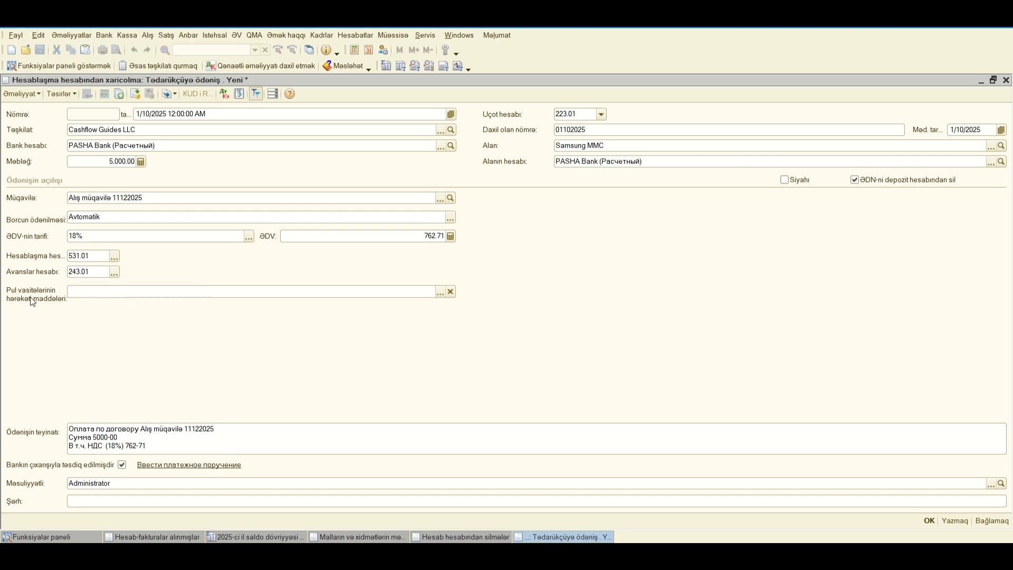
Step: Create the cash flow item Debitor borclsari in the Cashflow Guidess LLC group, and assign the existing Kreditor Borclari item to the payment
click(440, 293)
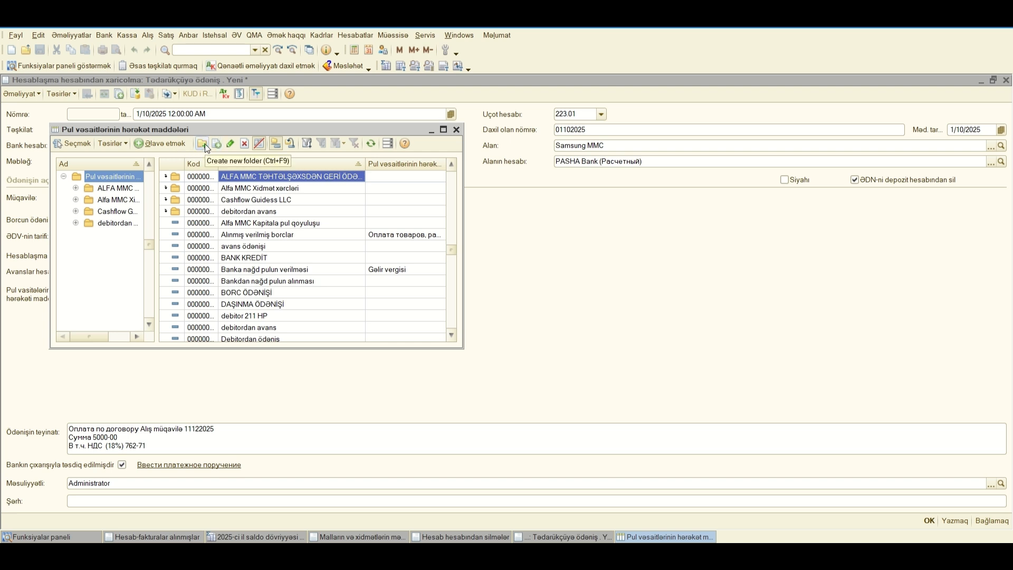
double_click(243, 203)
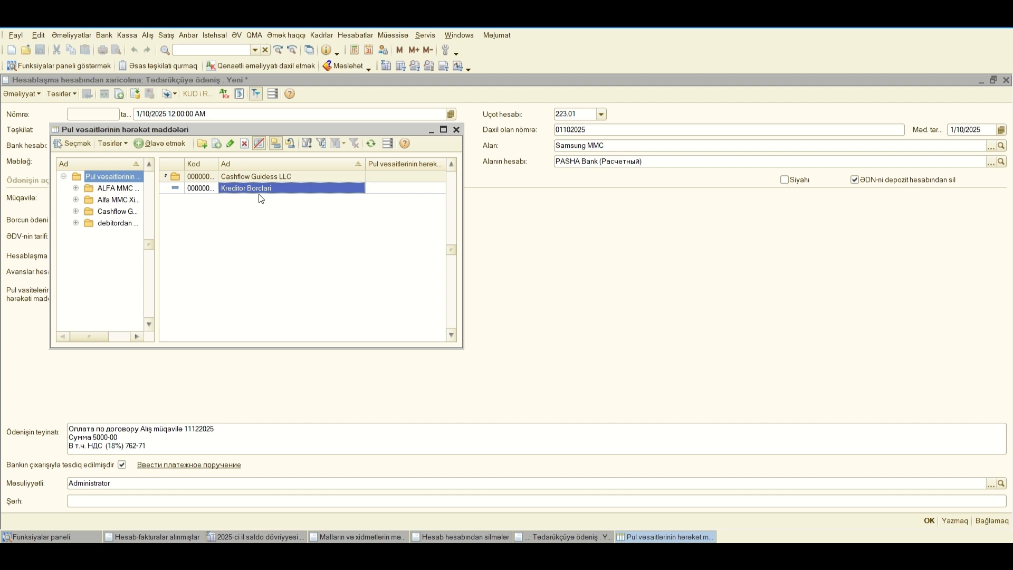
click(164, 143)
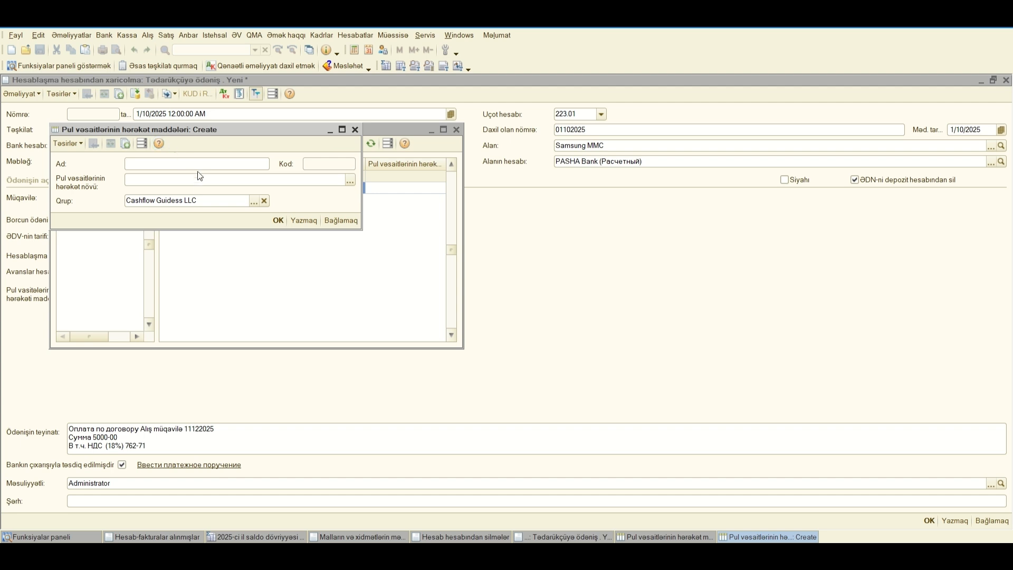
click(143, 162)
text(Debitor borclsari)
click(278, 220)
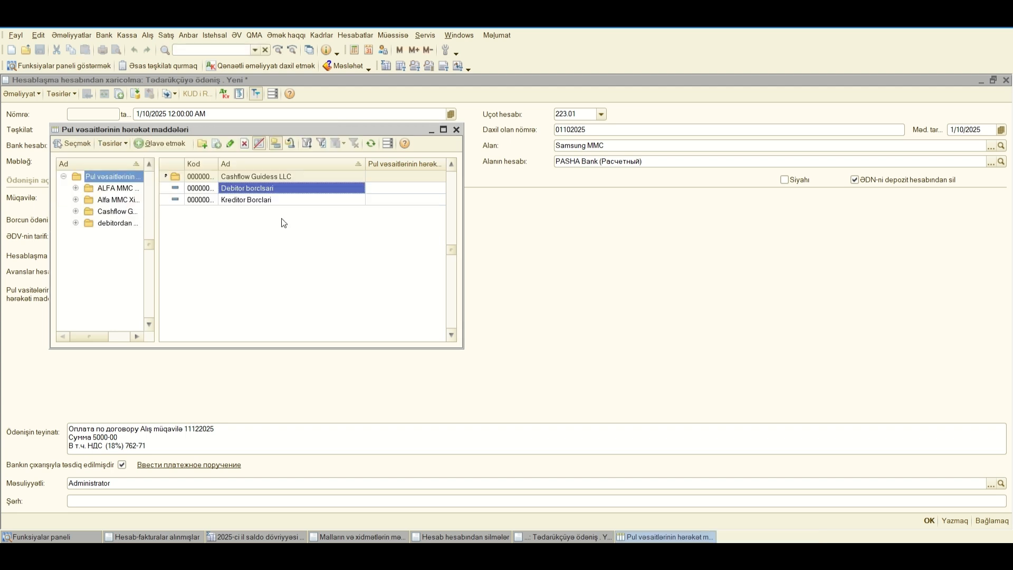
click(250, 202)
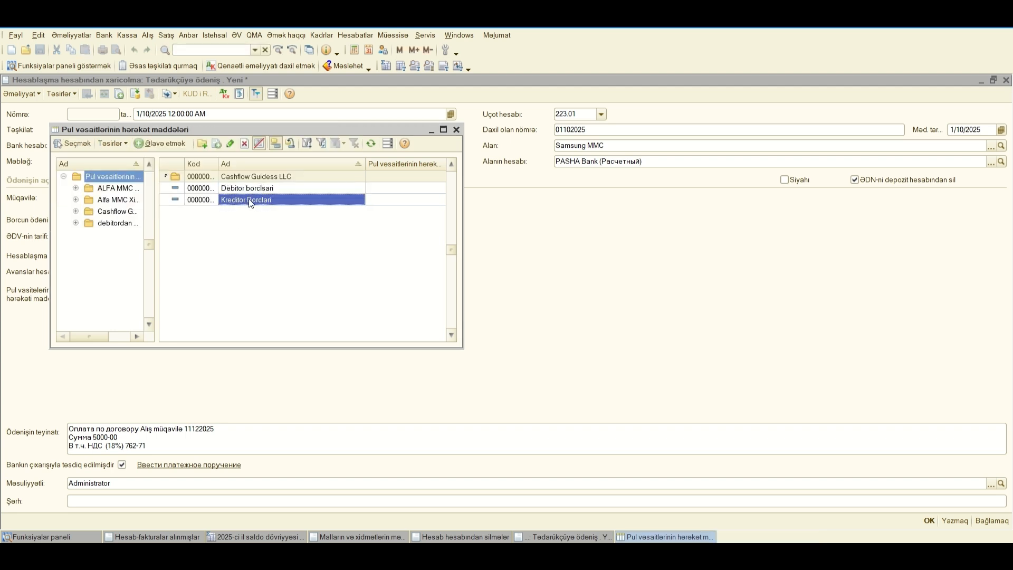
double_click(248, 198)
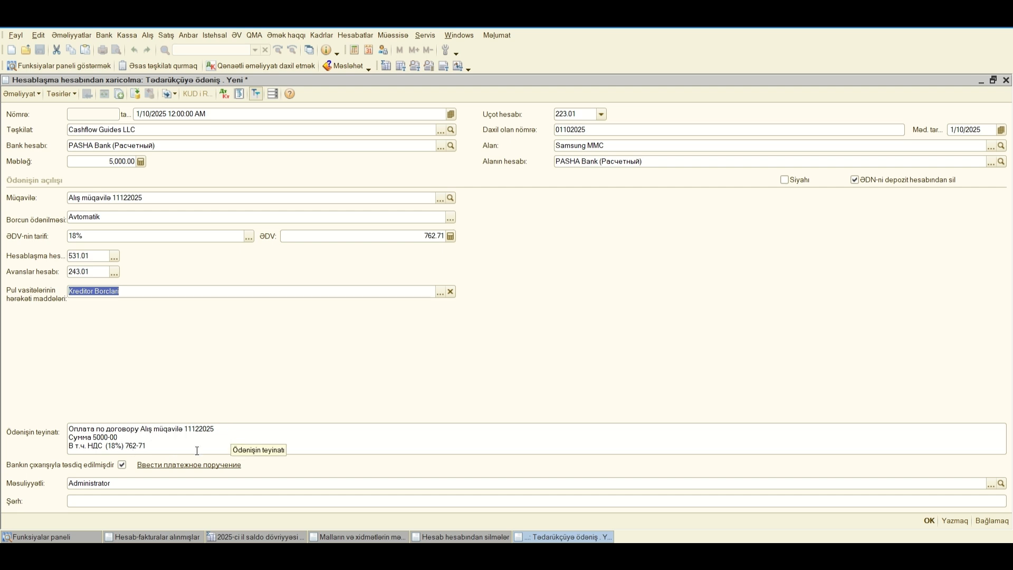
Step: Append Samsung MMC to the end of the payment purpose text
click(155, 445)
text(Samsung MMC)
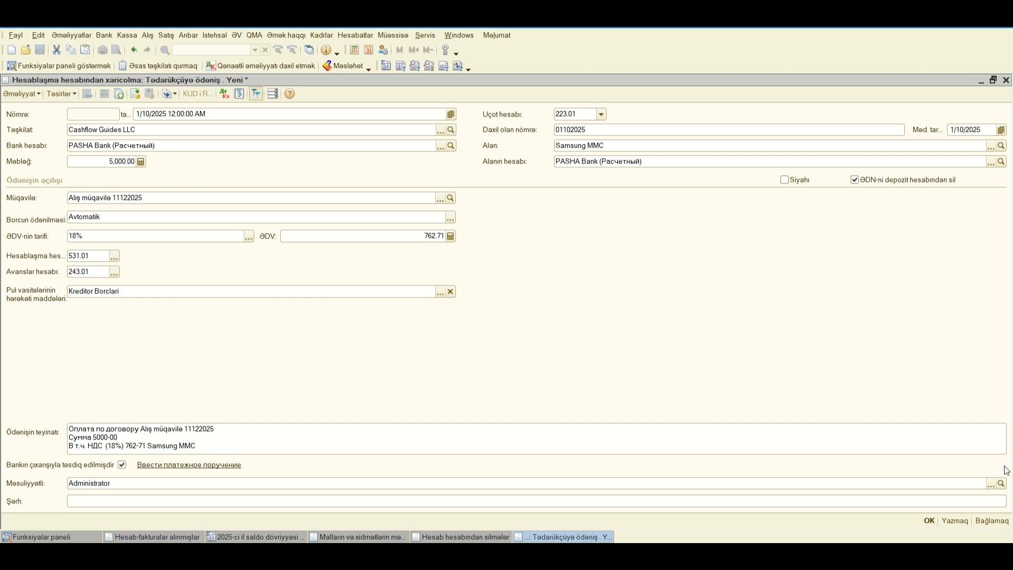
click(991, 484)
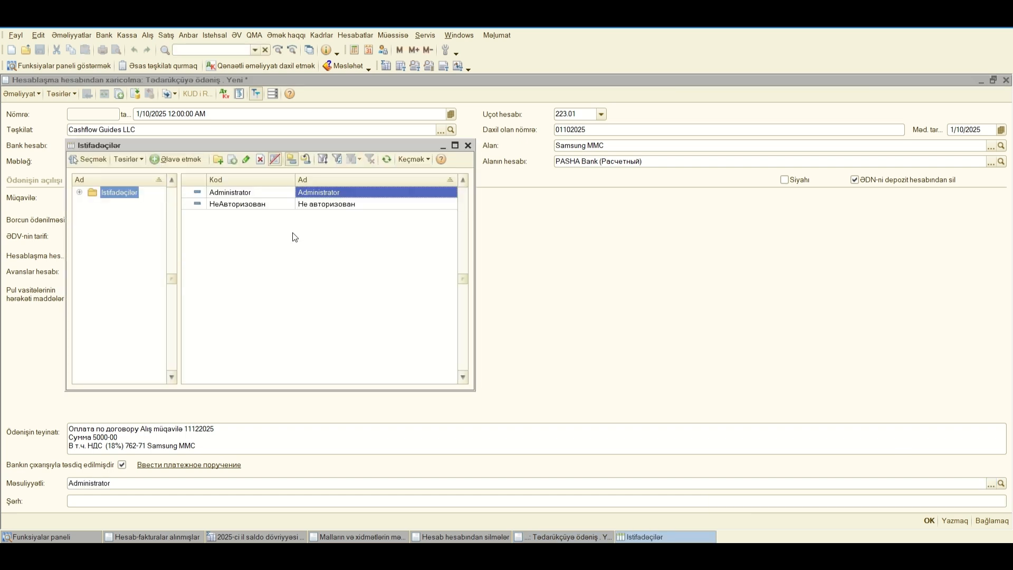
click(188, 159)
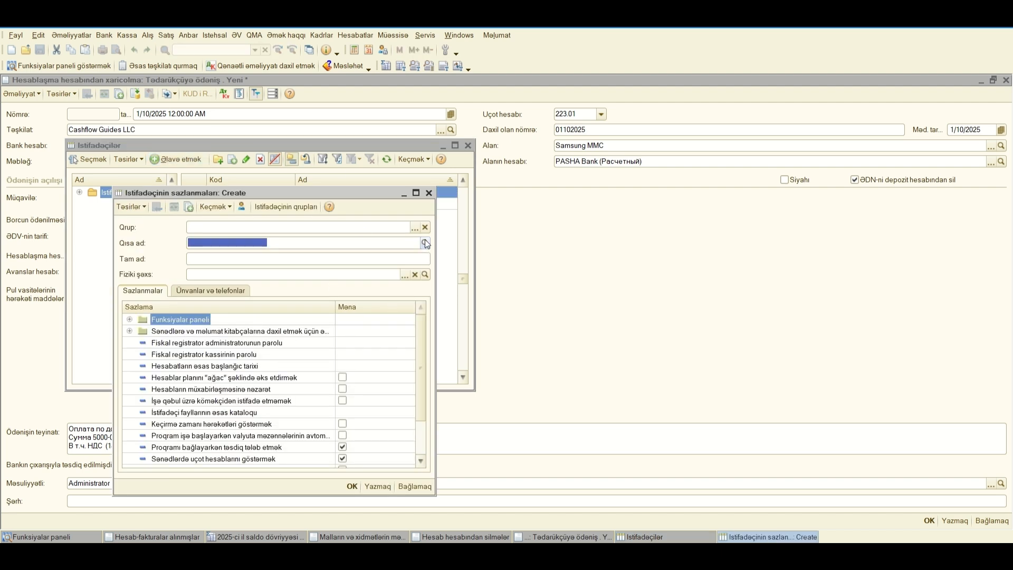
click(428, 193)
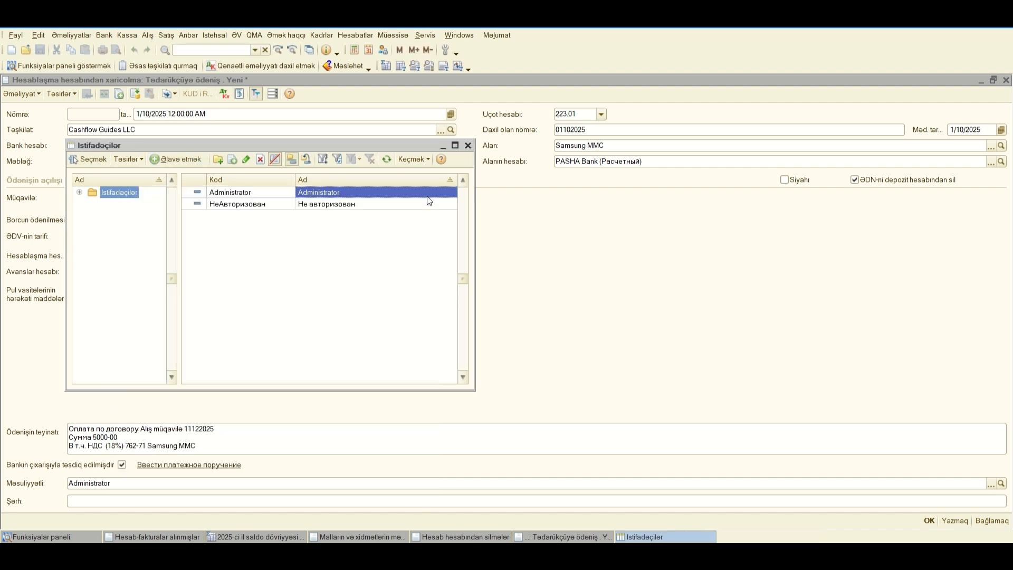
click(468, 145)
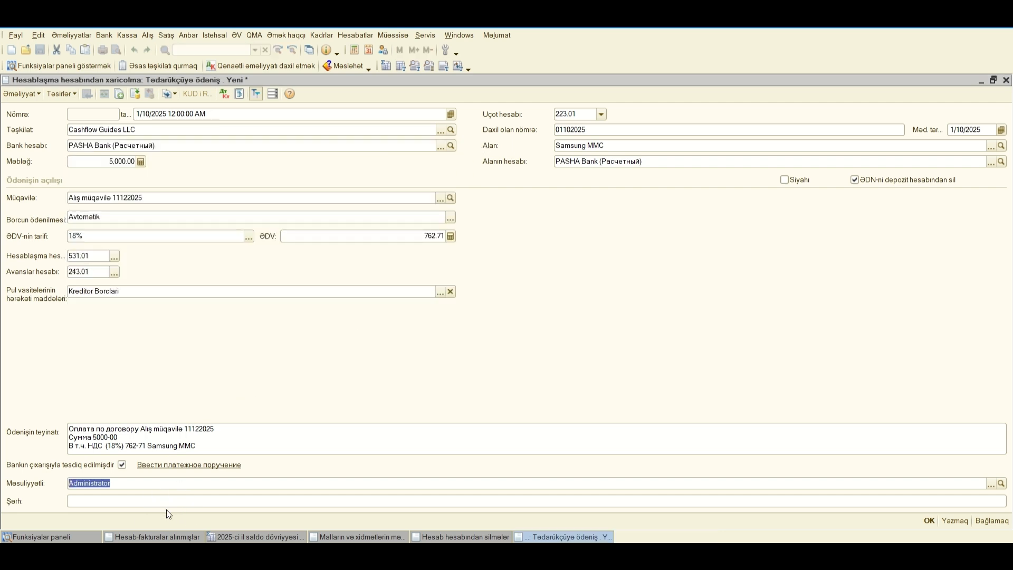
Step: Copy the full payment purpose text into the Şərh comment field
click(199, 448)
double_click(190, 449)
drag(202, 447, 65, 422)
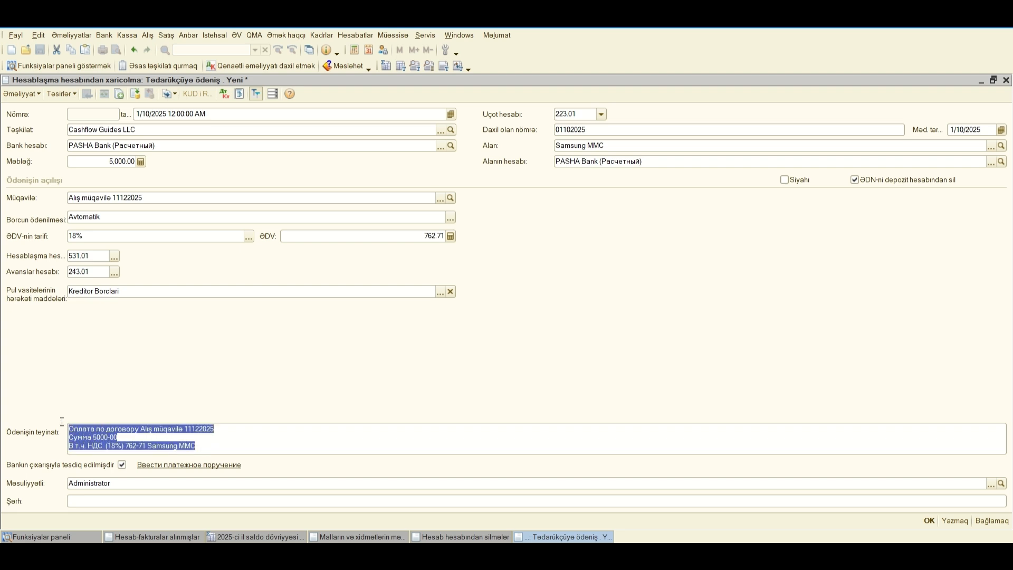
right_click(96, 434)
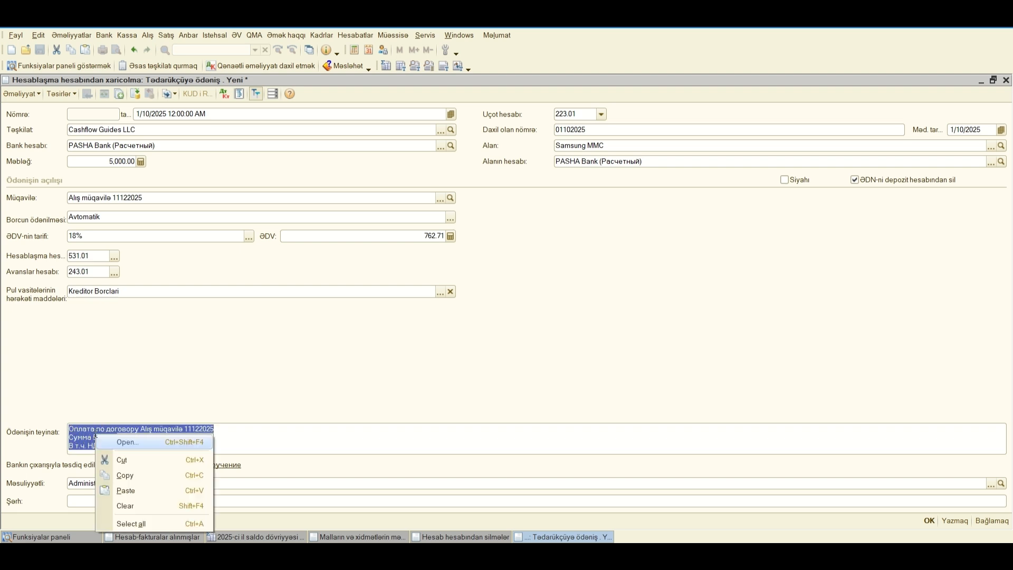
click(127, 475)
click(107, 500)
right_click(107, 500)
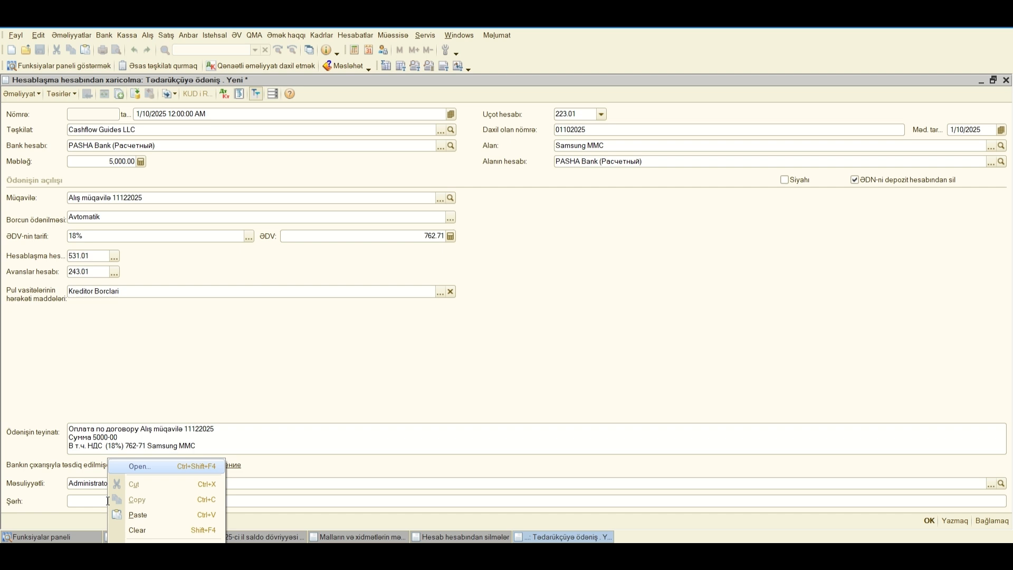
click(140, 514)
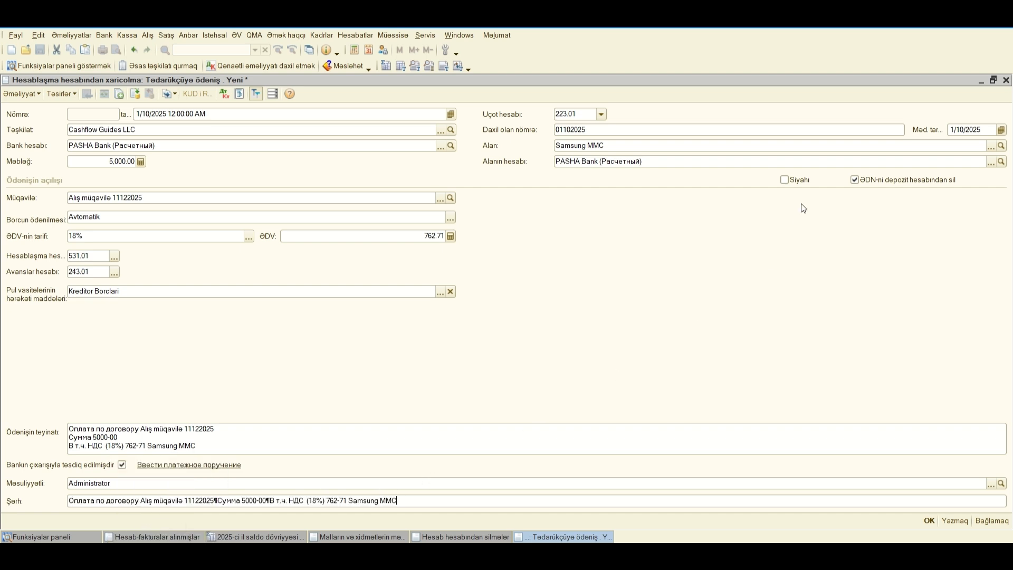
Step: Show the payment breakdown as a Siyahı table, examine its debt repayment and settlement document columns, and return to the single-entry view
click(785, 180)
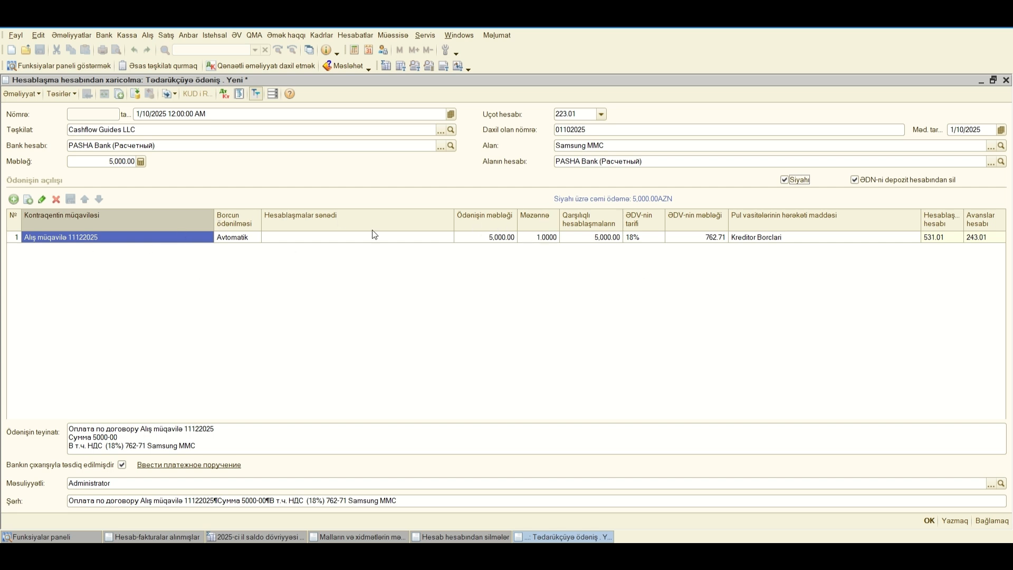
click(242, 220)
click(242, 235)
click(335, 235)
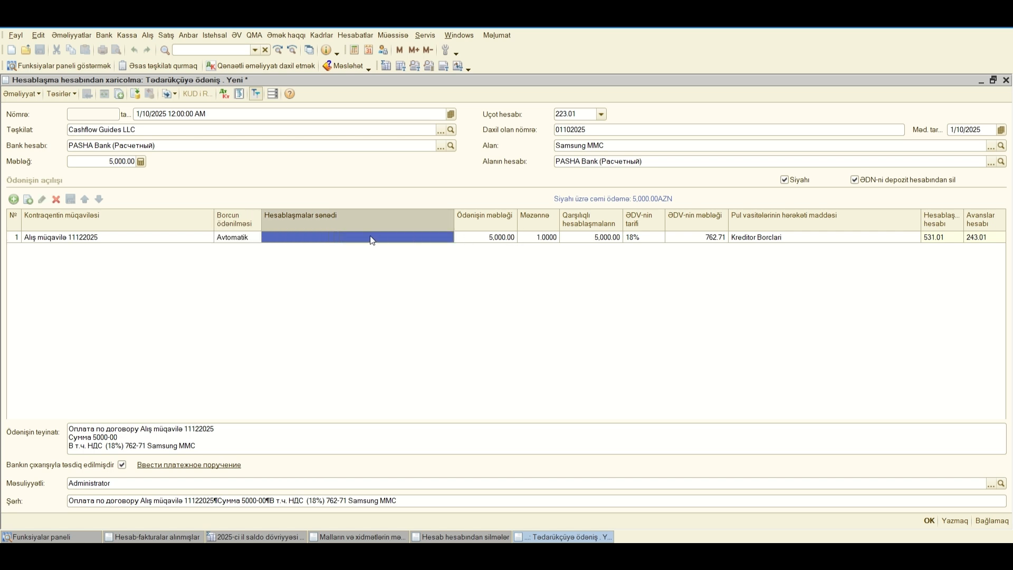
click(786, 179)
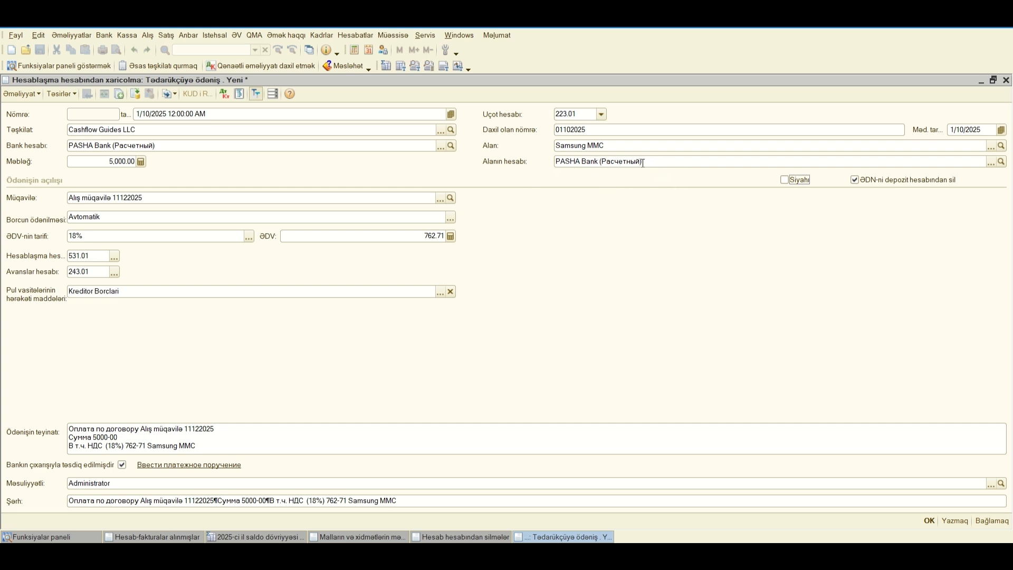
click(990, 162)
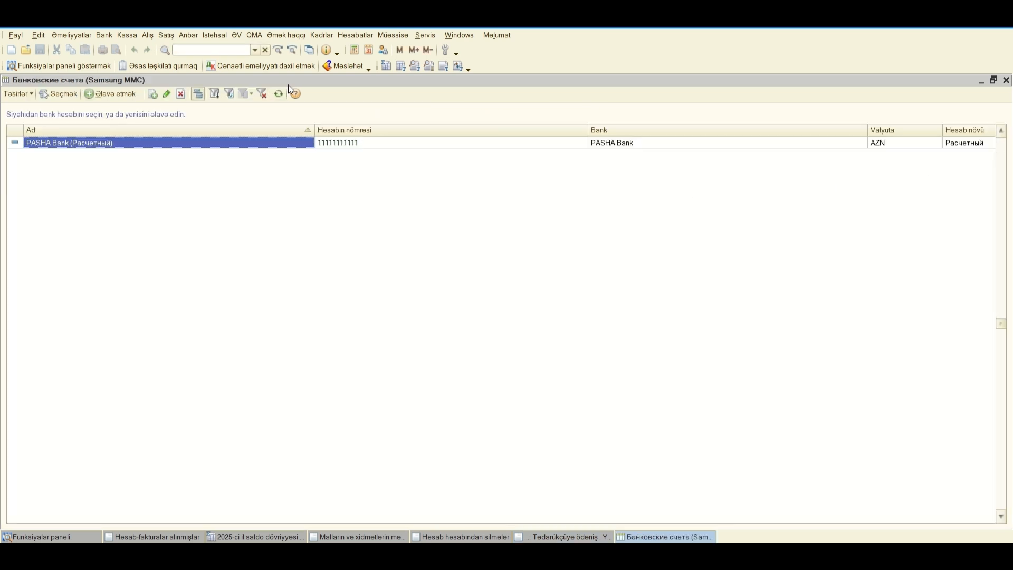
click(106, 97)
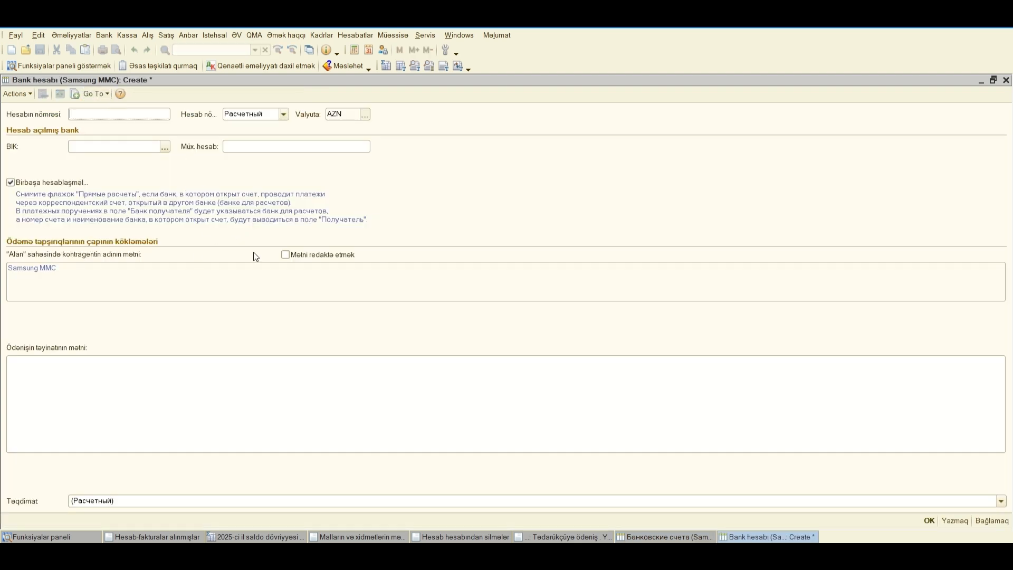
click(1006, 79)
click(505, 299)
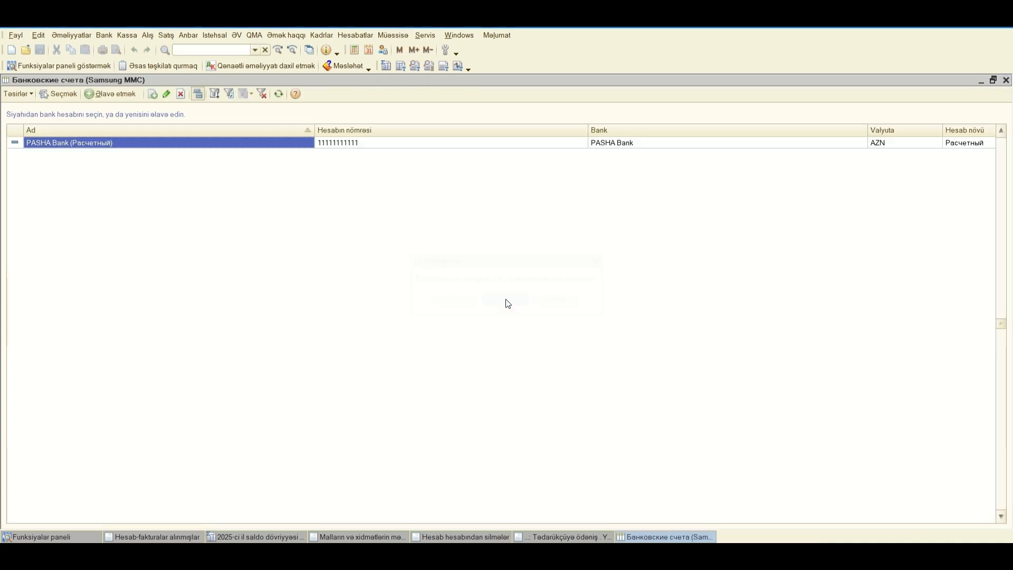
click(1005, 80)
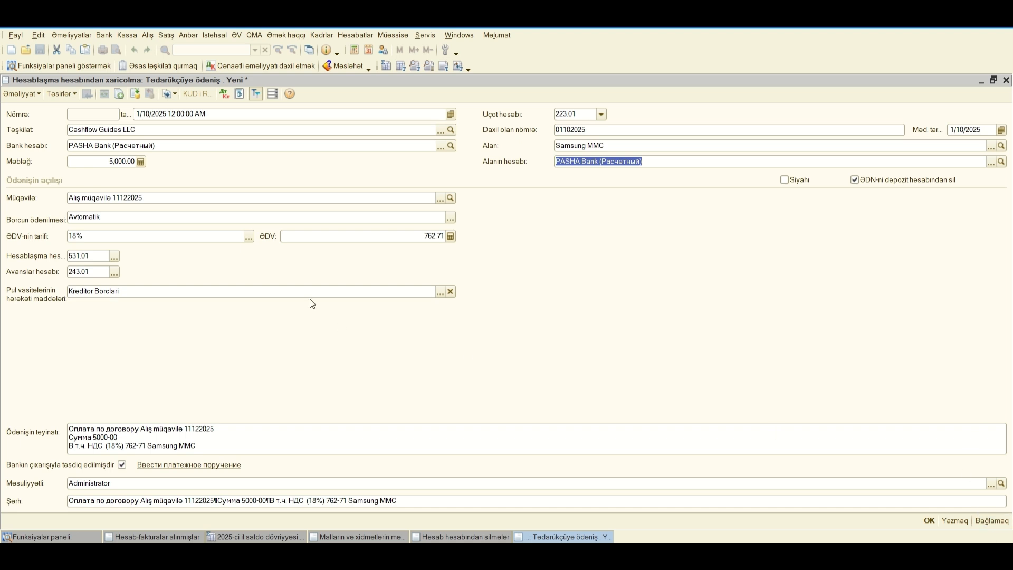
Step: Post the Samsung MMC payment and examine the accounts and amounts in its accounting entries
click(134, 95)
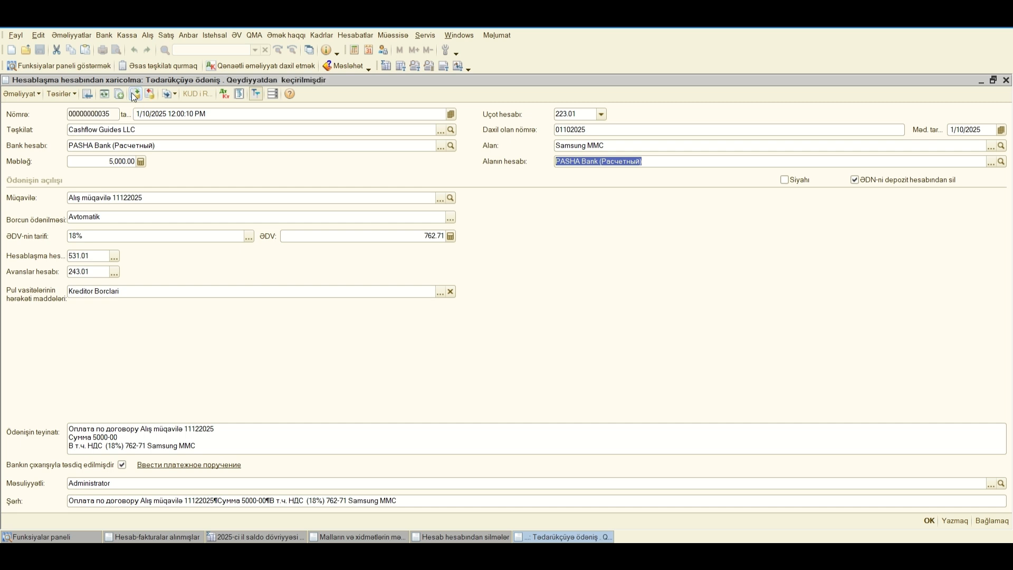
click(222, 97)
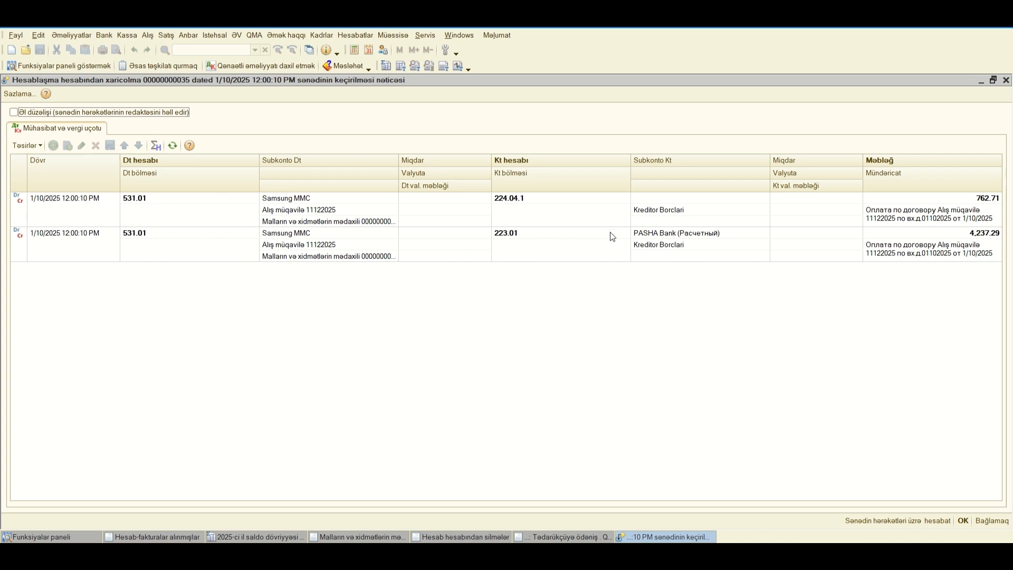
click(488, 233)
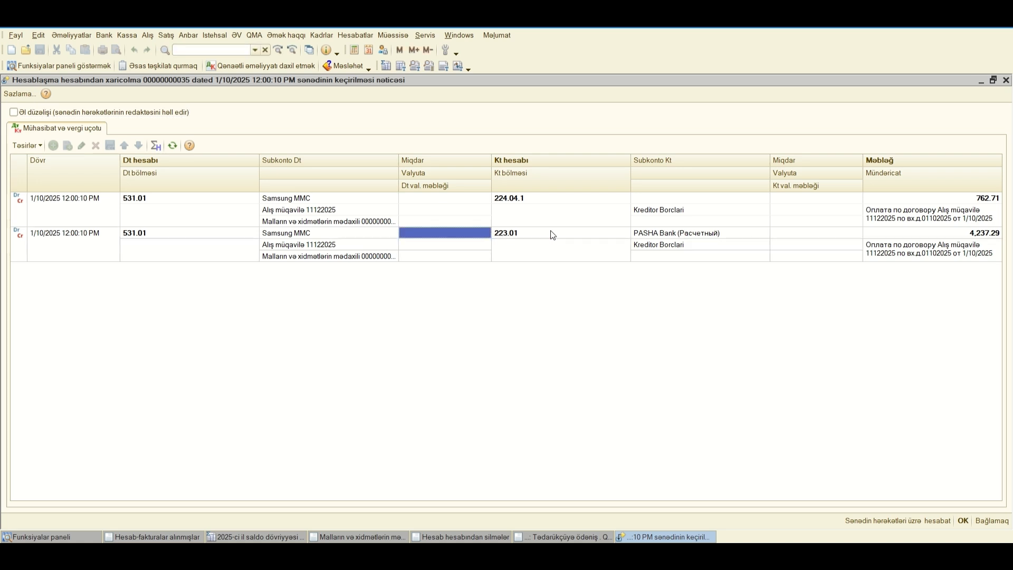
click(978, 233)
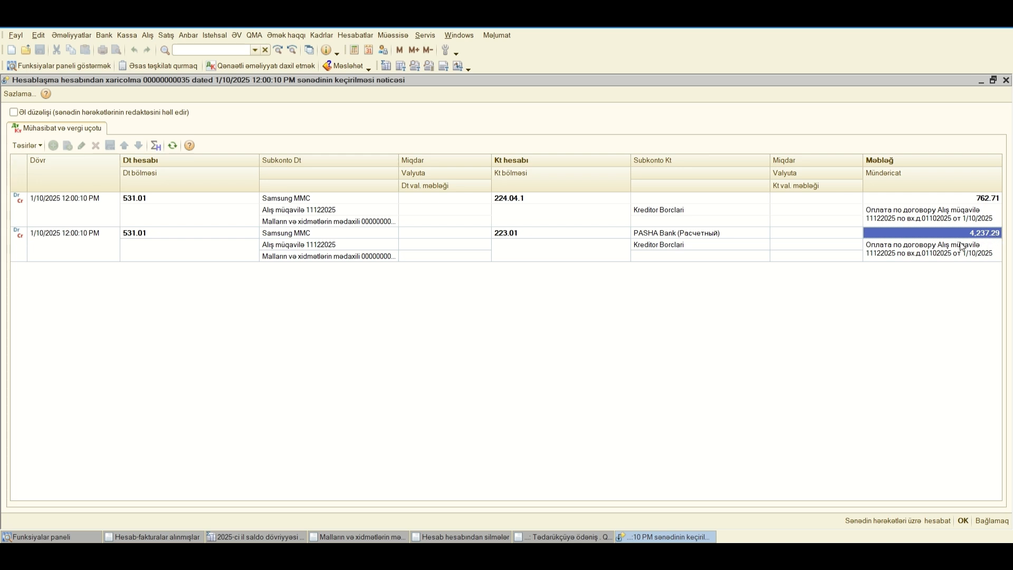
click(510, 199)
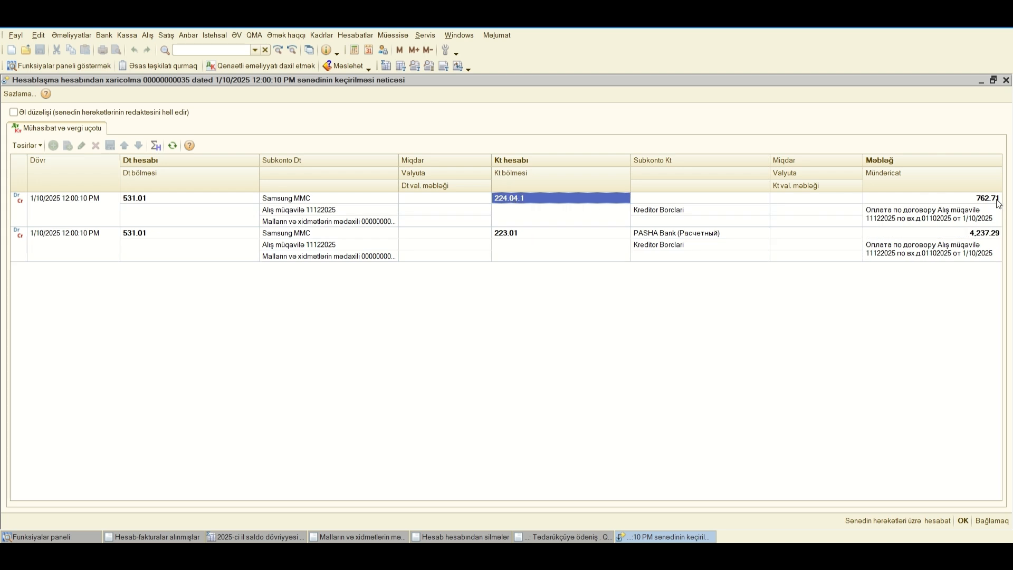
Step: Regenerate the 2025 trial balance for Cashflow Guides LLC and check the turnover and closing balance of account 531.01
click(279, 529)
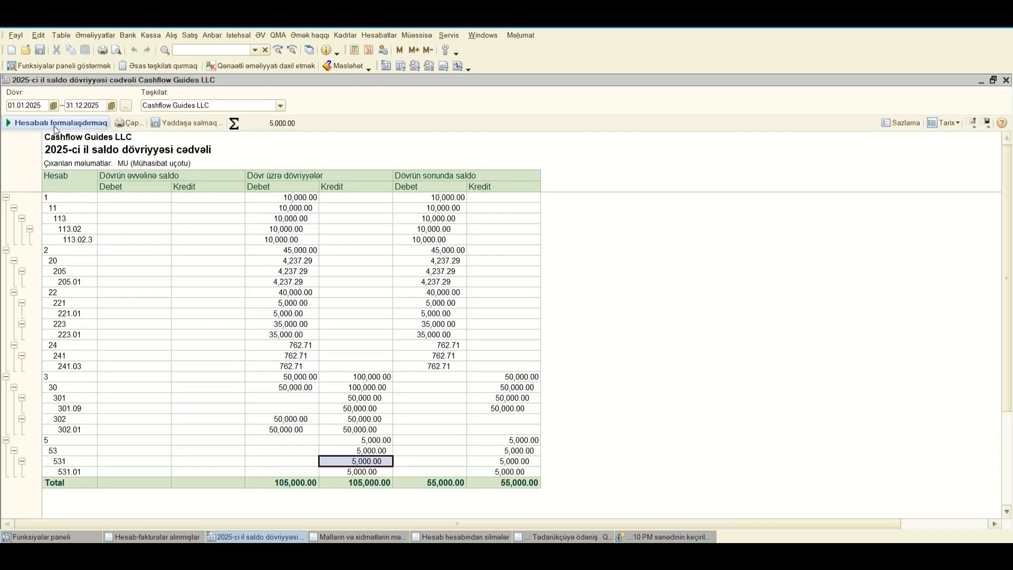
click(55, 126)
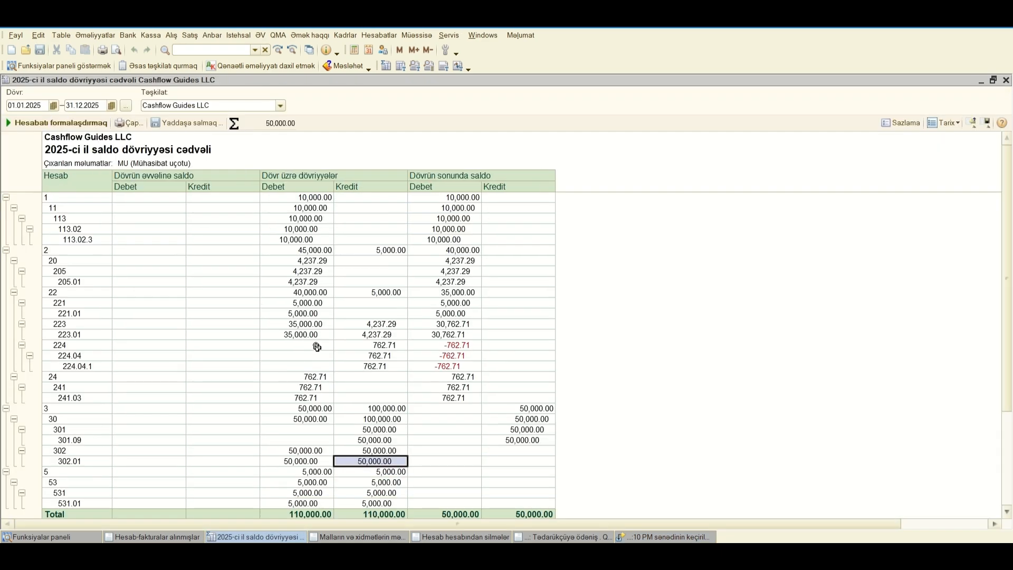
scroll(443, 397, down, 1)
drag(64, 472, 383, 475)
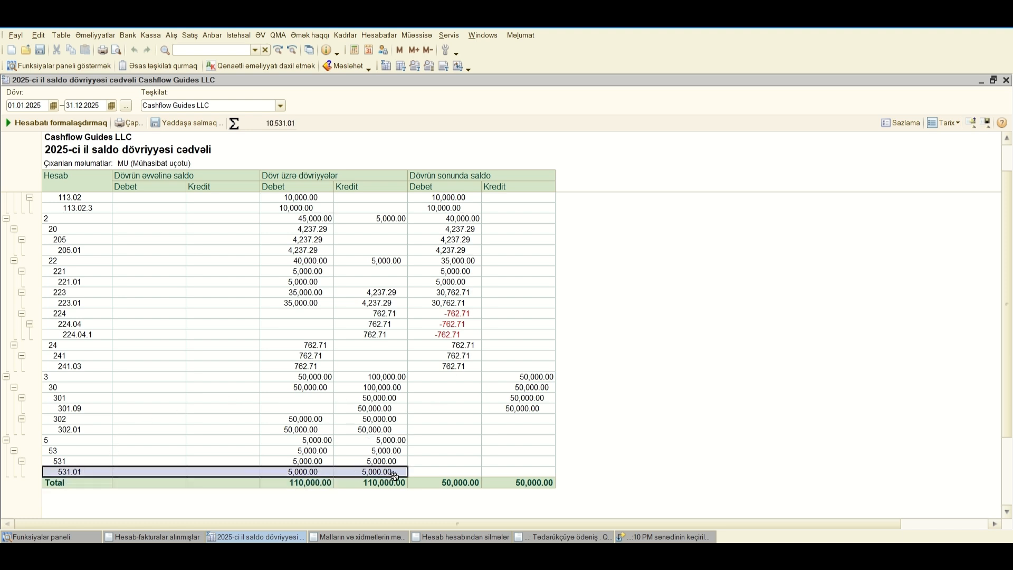
click(196, 472)
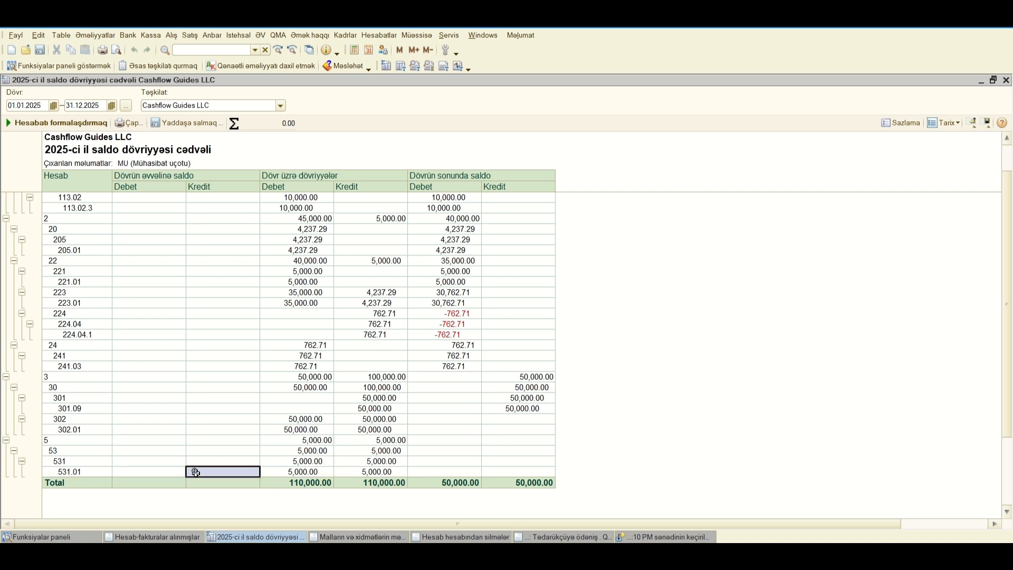
drag(63, 469, 538, 469)
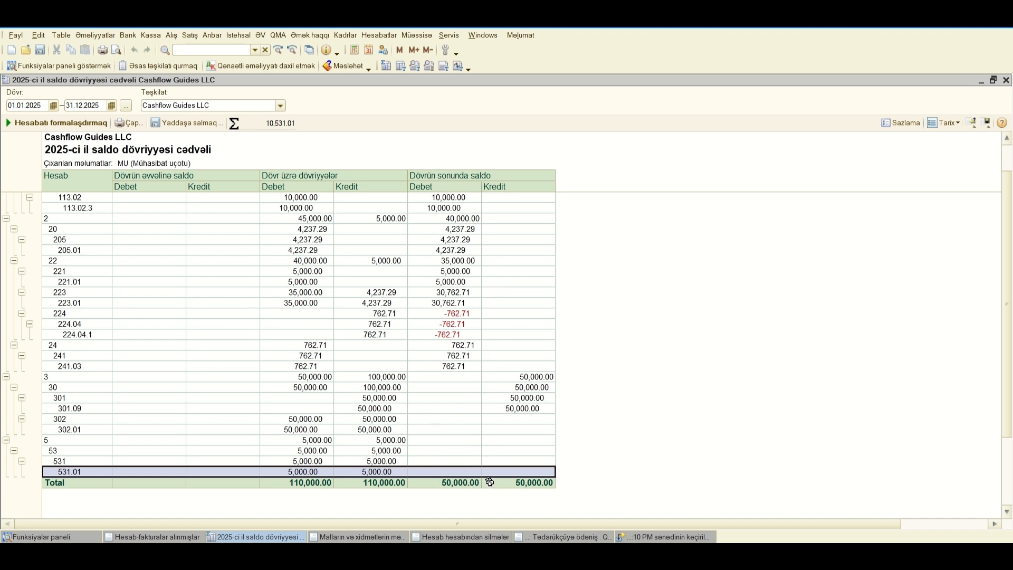
Step: Examine the bank account 223.01 row and the closing balances of accounts 224 through 224.04.1 in the trial balance
drag(45, 303, 486, 305)
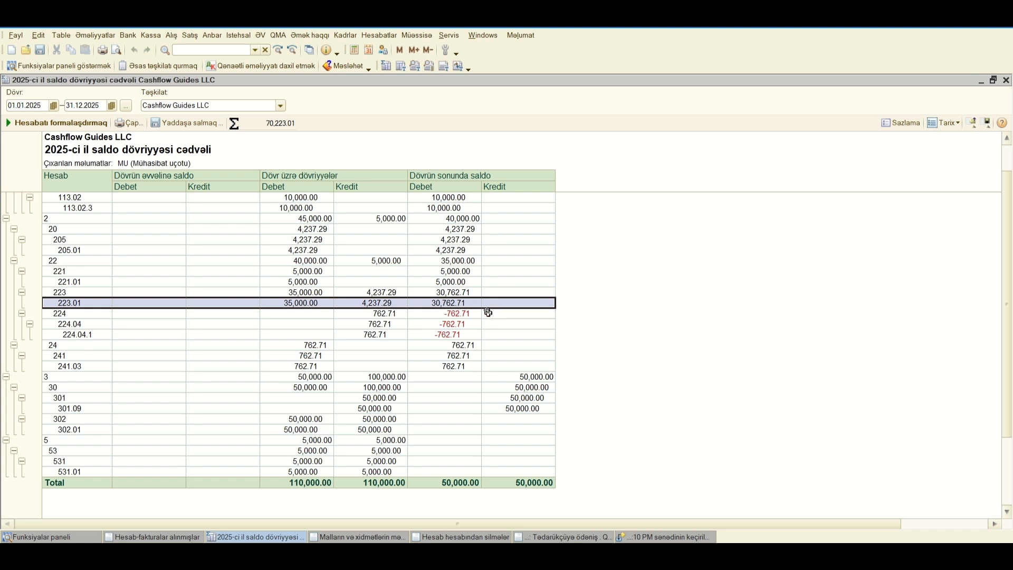
click(450, 323)
drag(450, 313, 455, 331)
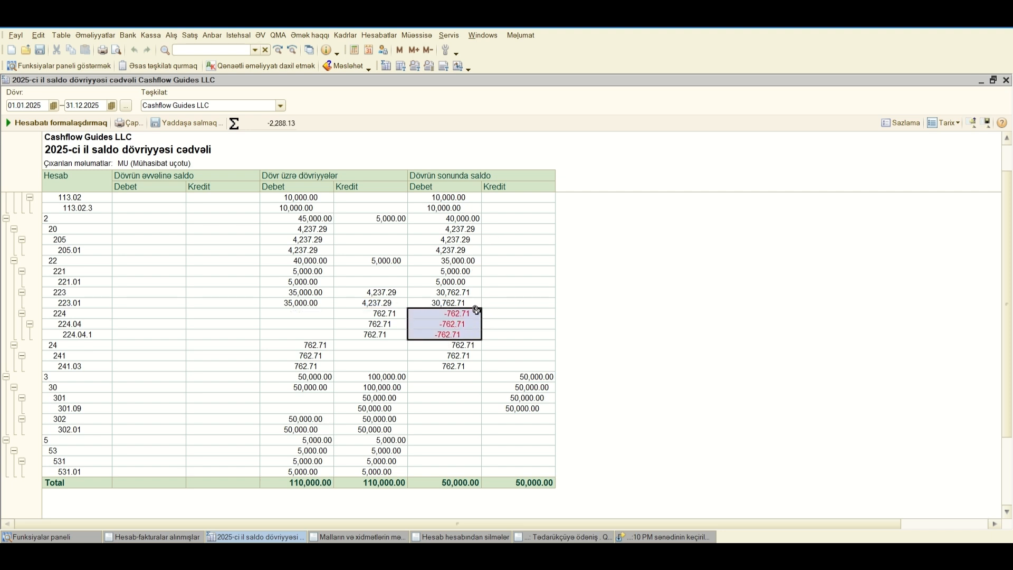
drag(70, 314, 535, 334)
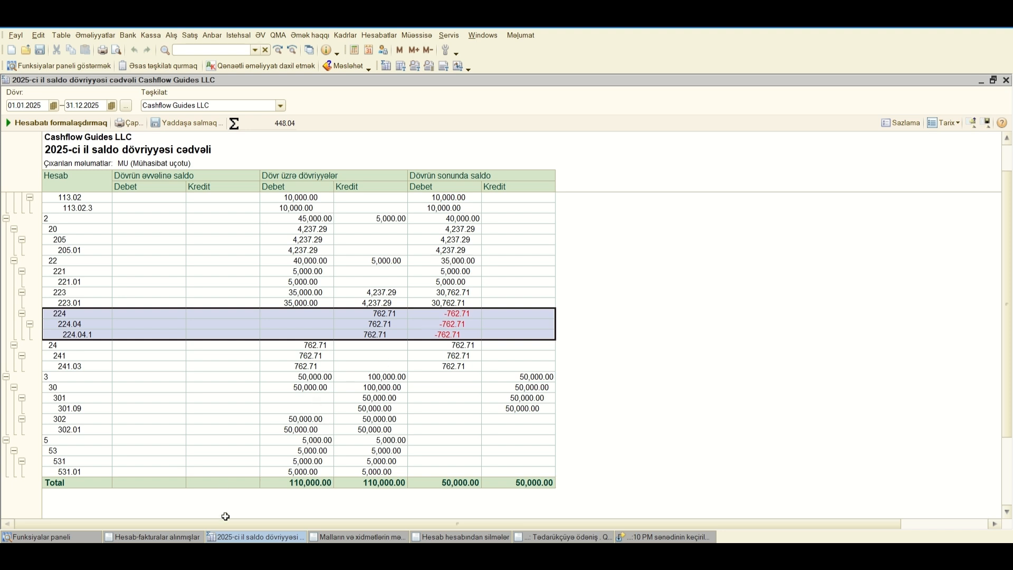
Step: Turn off the ƏDN-ni depozit hesabından sil option in the posted Samsung MMC payment, then save and close it
click(559, 537)
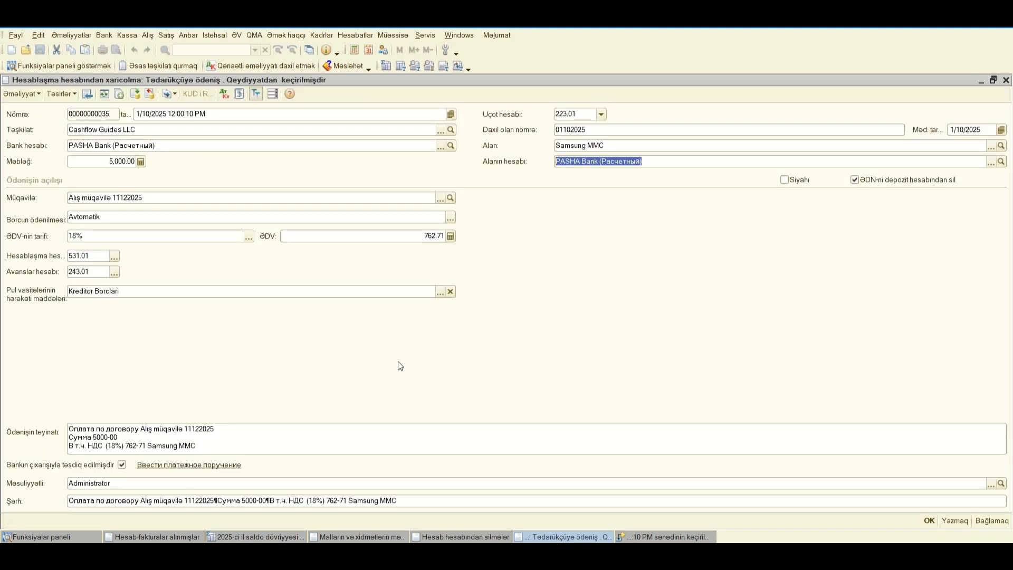
click(600, 318)
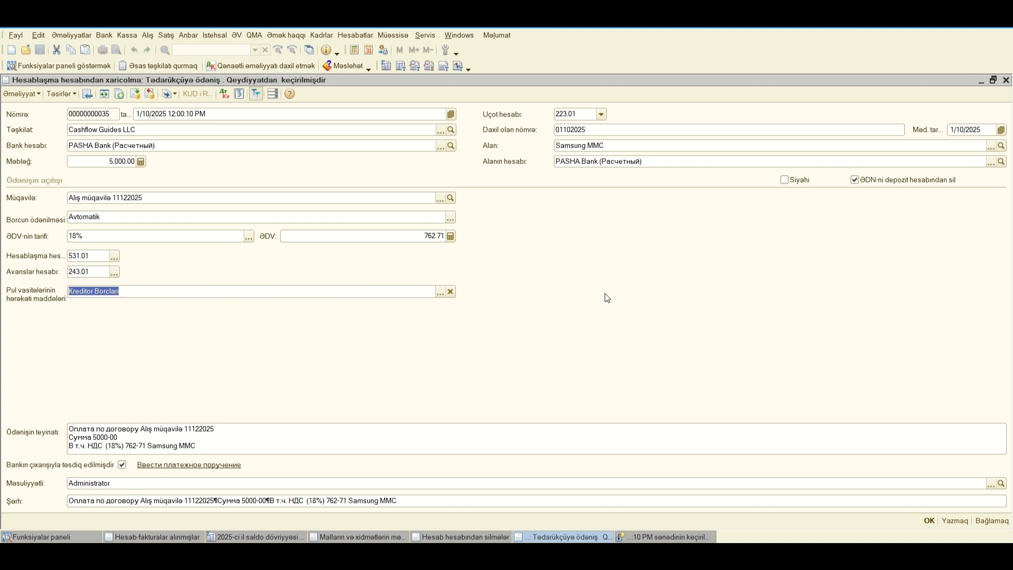
click(856, 180)
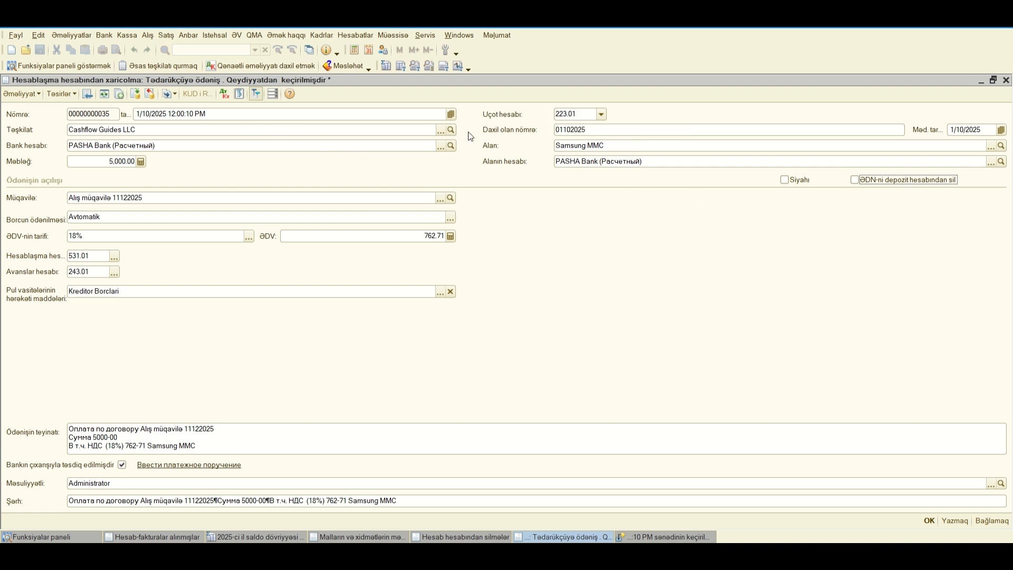
click(927, 520)
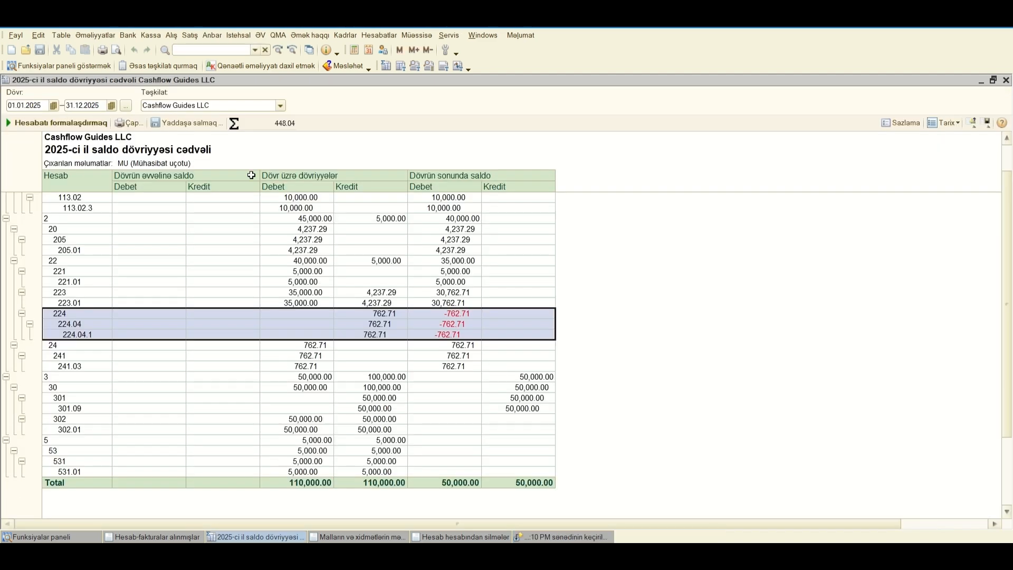
Step: Regenerate the 2025 trial balance and check the turnover and closing balance of account 223.01
click(55, 120)
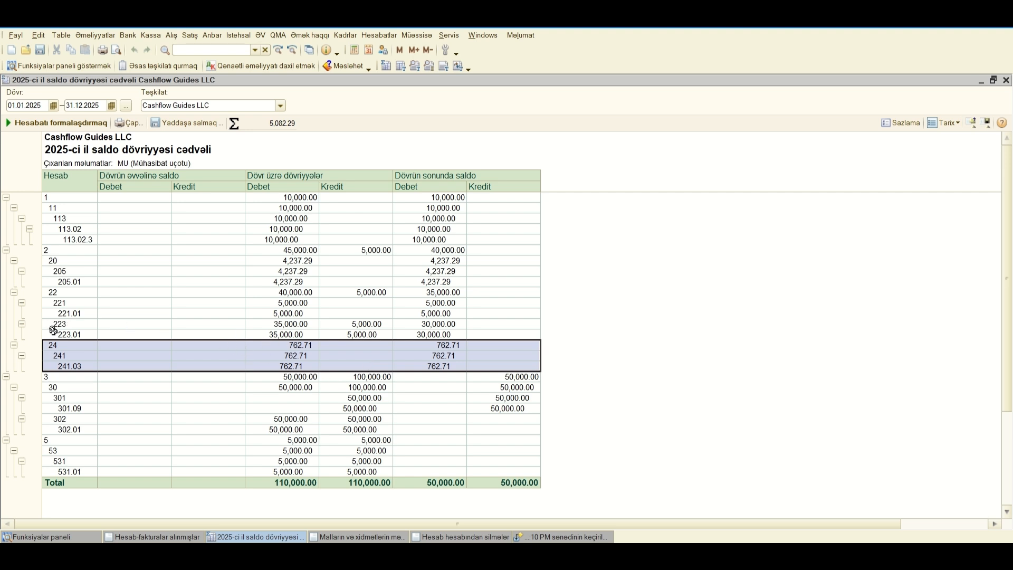
drag(55, 335, 435, 330)
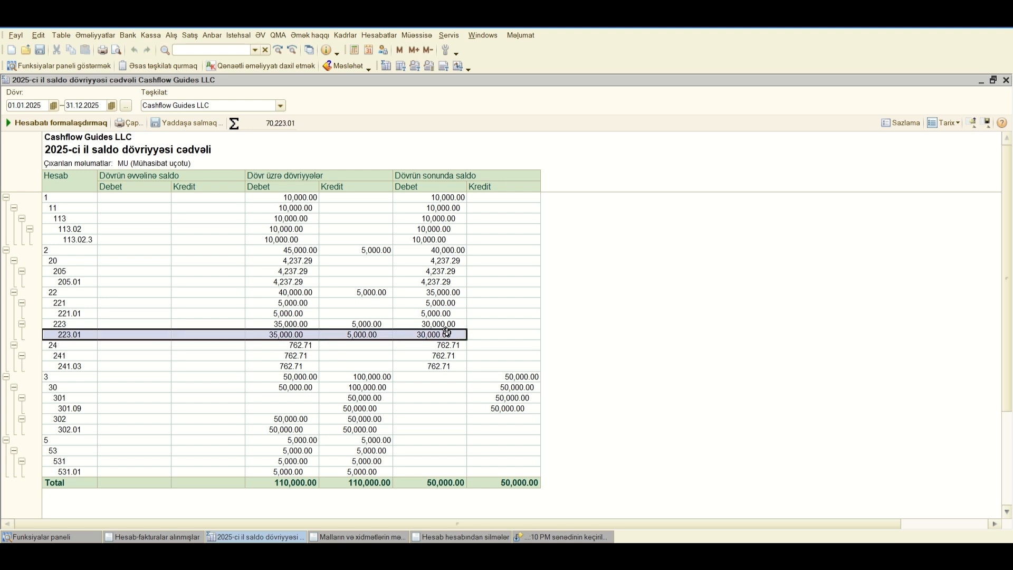